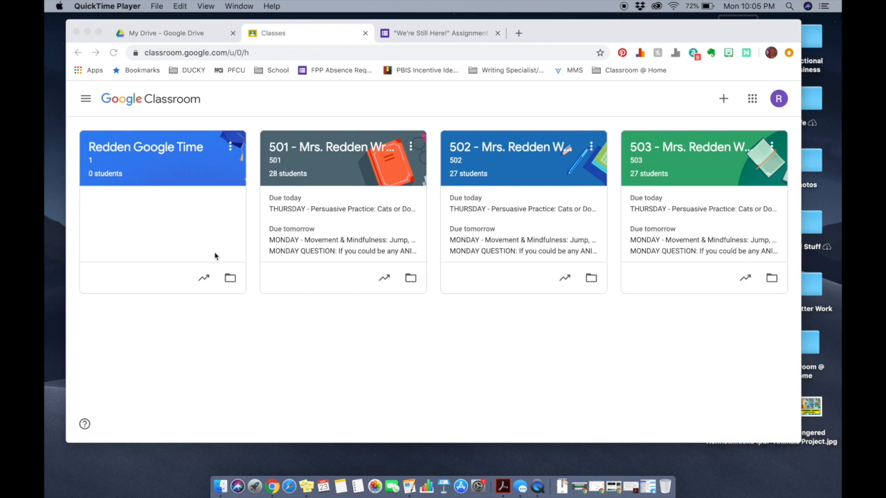
Open the classwork of the Google Time class and start a new assignment there.
left_click(163, 151)
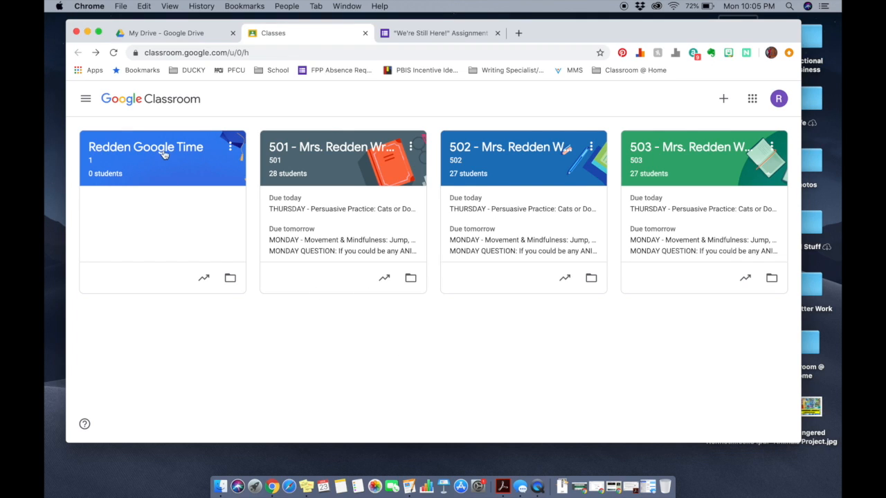
left_click(164, 152)
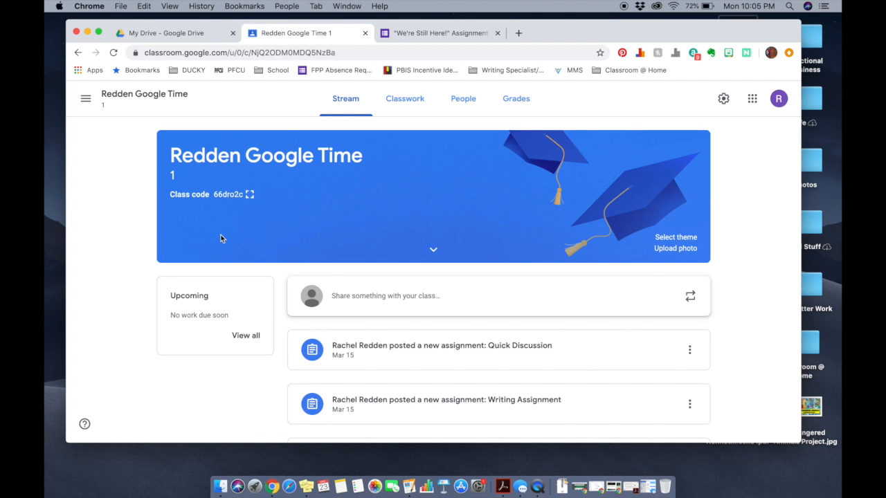
scroll(183, 262, "down", 1)
scroll(184, 262, "up", 1)
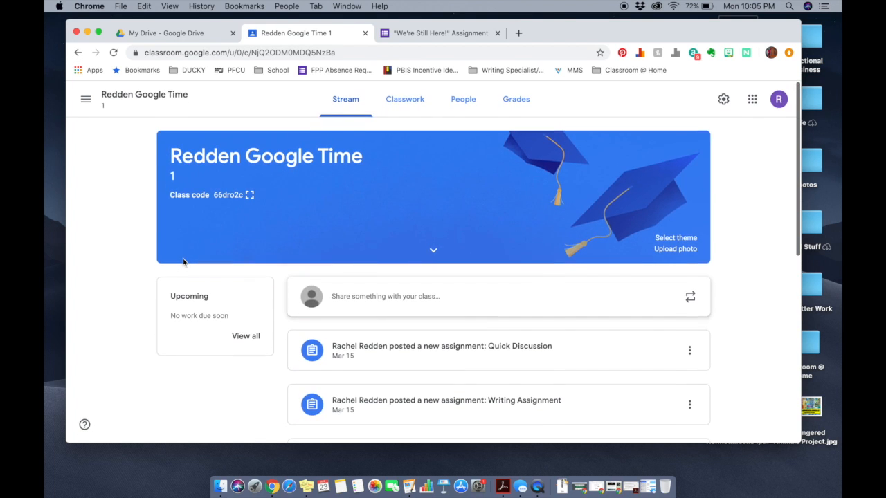
left_click(400, 101)
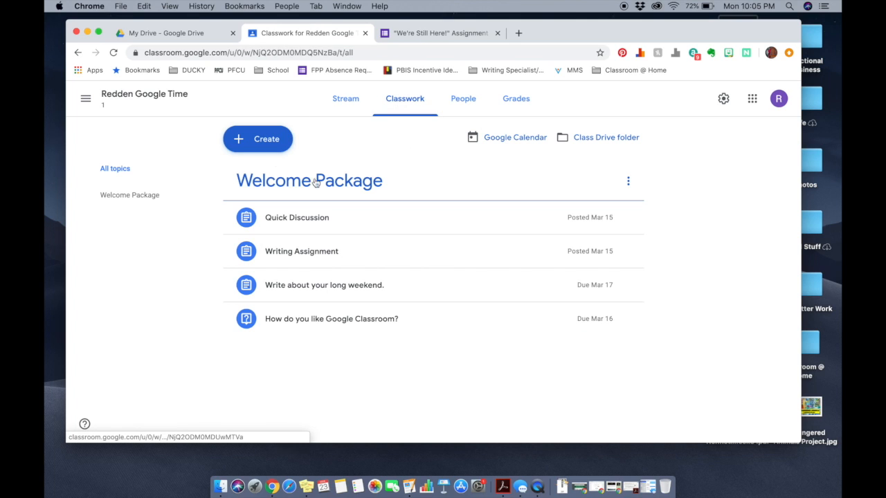
left_click(269, 142)
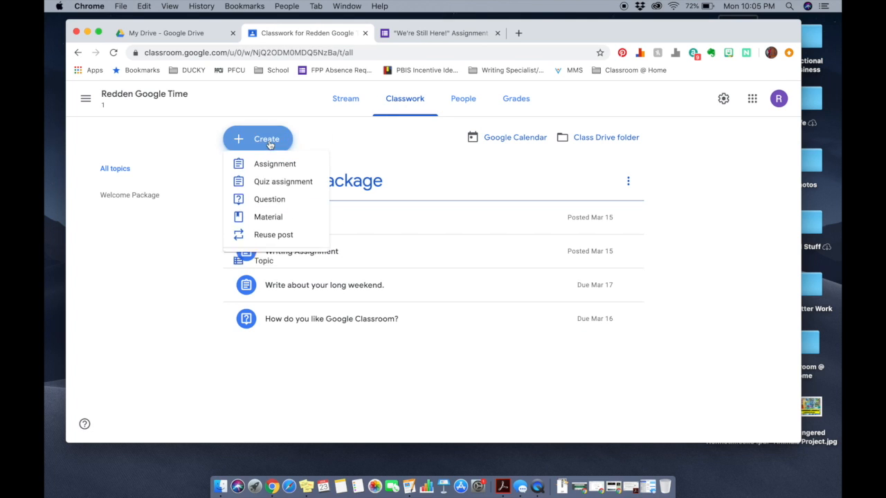
left_click(272, 171)
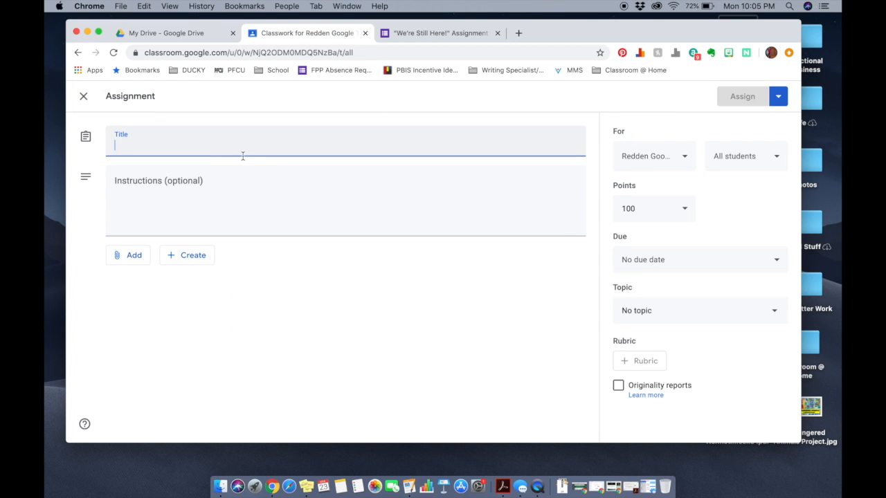
Title the assignment "Hey Google Forms!" and enter "Do this!" as its instructions.
type("Hey")
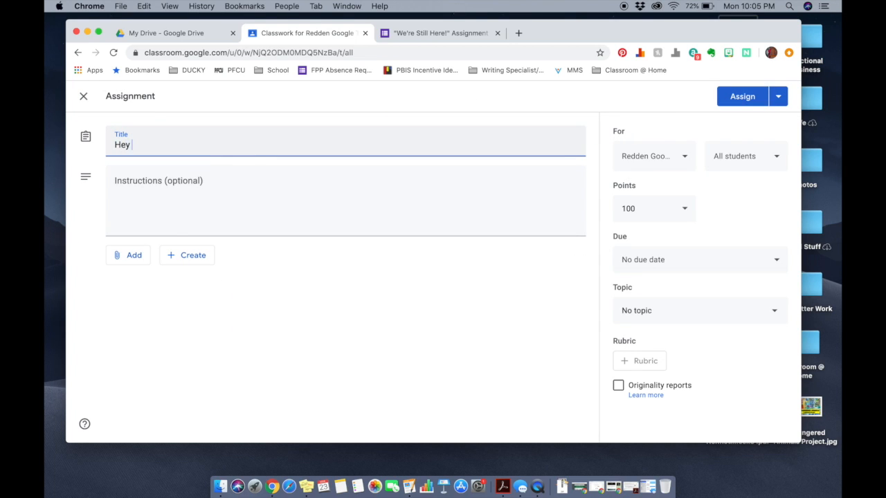
type(" Google Forms!")
left_click(217, 195)
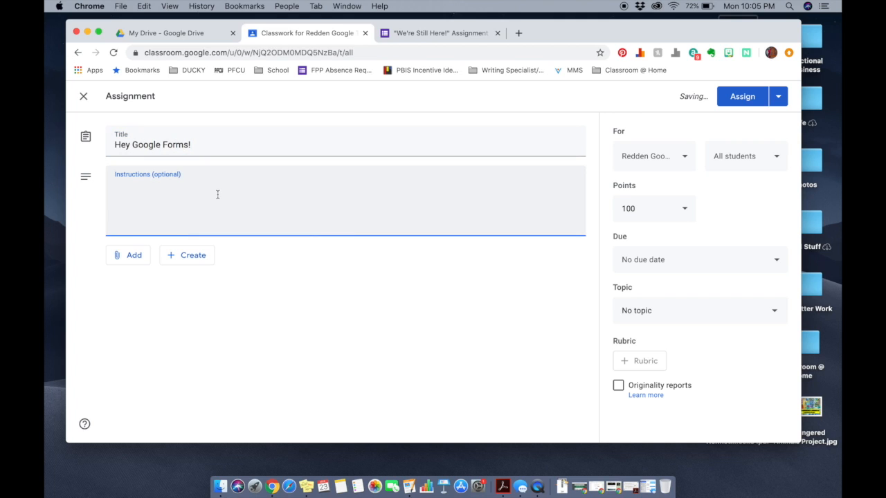
type("Do this!")
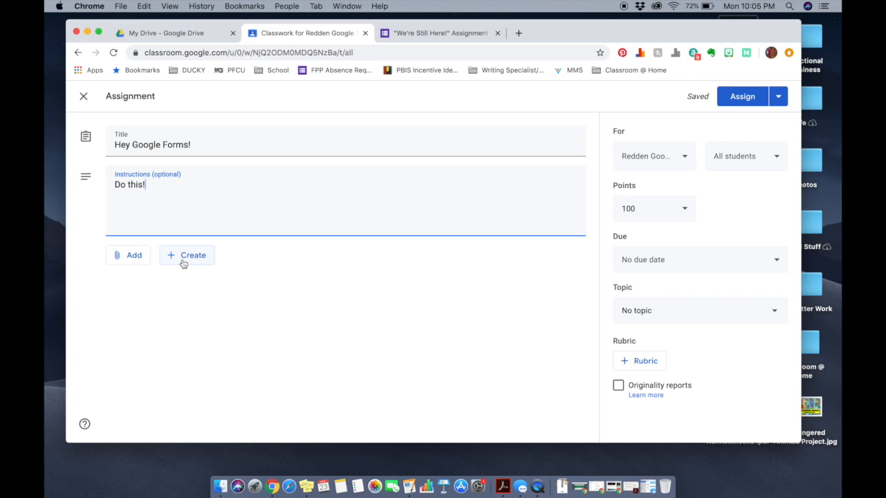
Create a new Google Form from the assignment and name it "Google Form Party!".
left_click(183, 261)
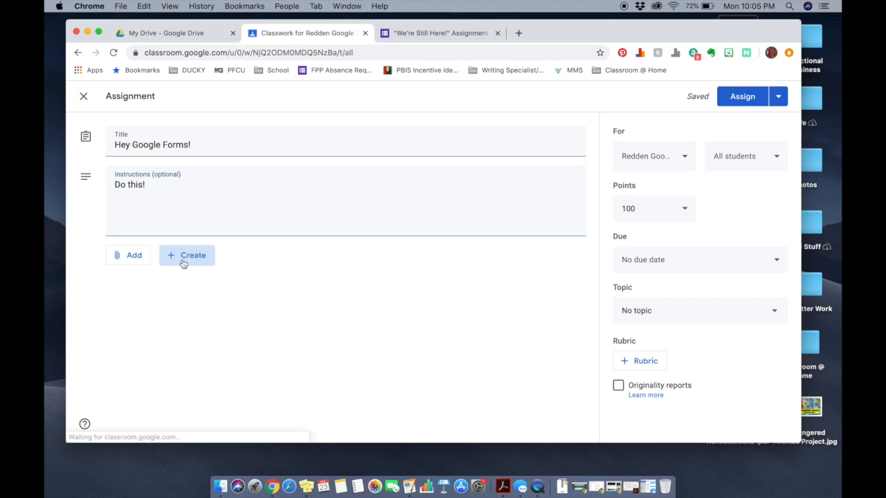
left_click(197, 351)
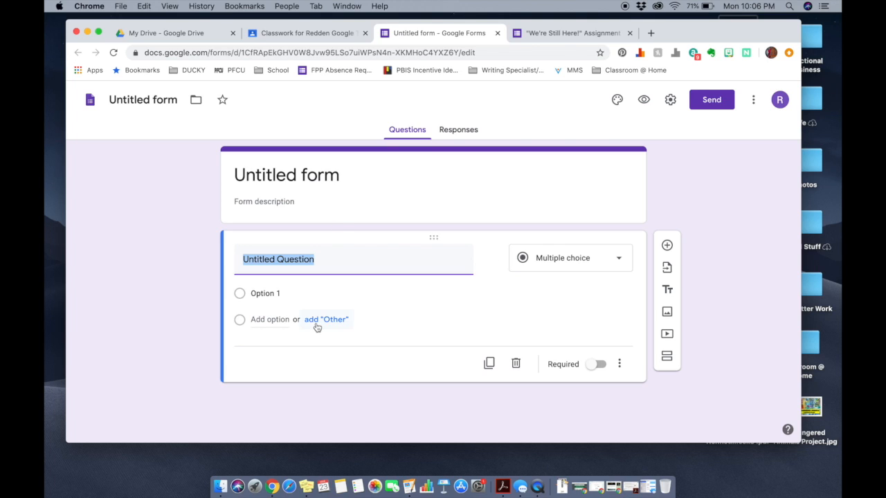
left_click(143, 101)
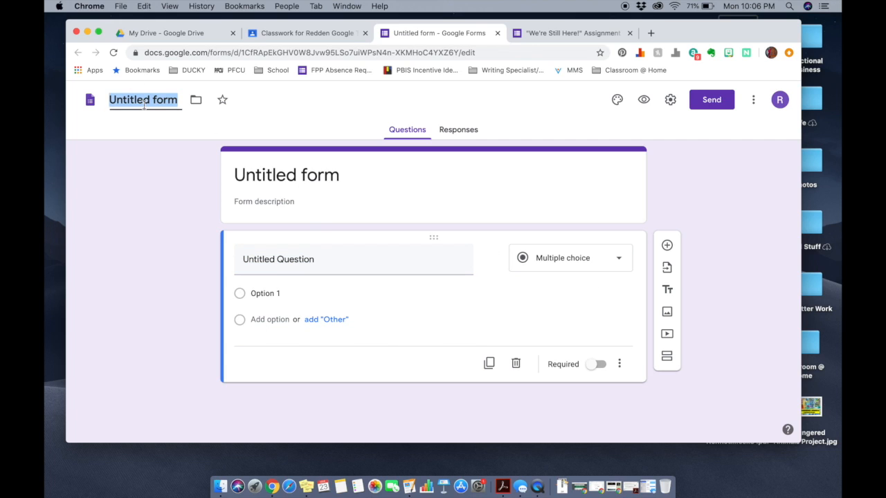
type("Google Dorm")
key("BackSpace")
key("BackSpace")
key("BackSpace")
key("BackSpace")
type("From")
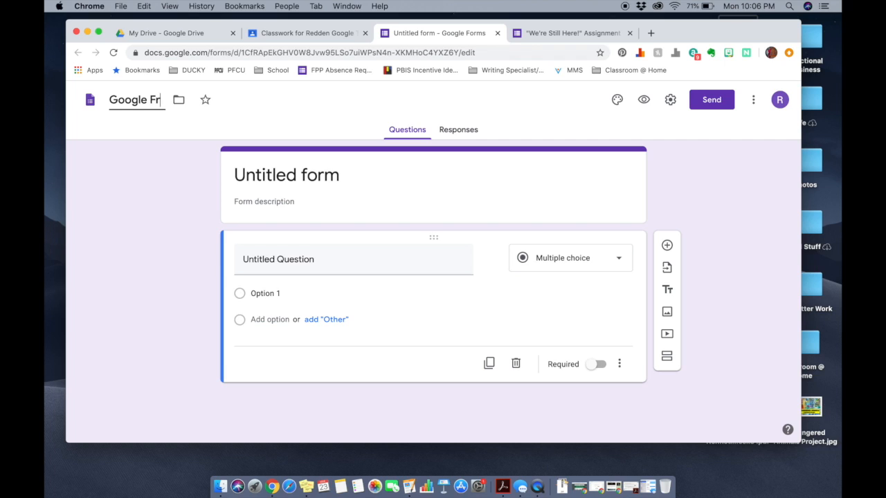
key("BackSpace")
key("BackSpace")
key("BackSpace")
type("orm Party!")
Apply the form's name as its heading and enter the description "Learning to use Google Forms!".
left_click(294, 178)
left_click(283, 200)
type("Learning to u")
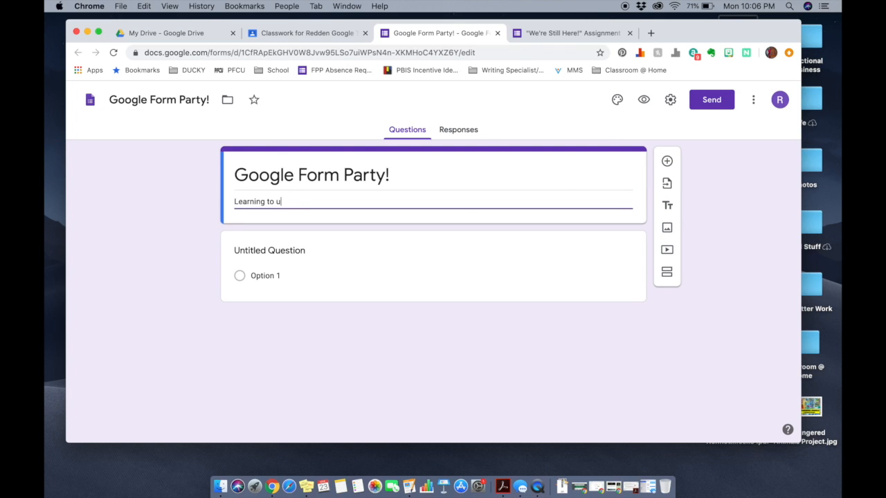
type("se Google Forms!")
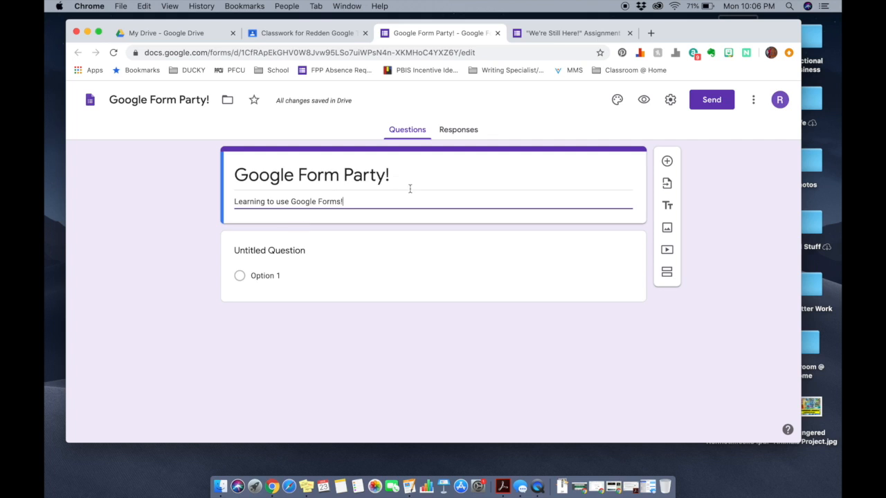
Retitle the untitled question "Email Address" and accept the suggestion to enable the email collection setting.
left_click(395, 278)
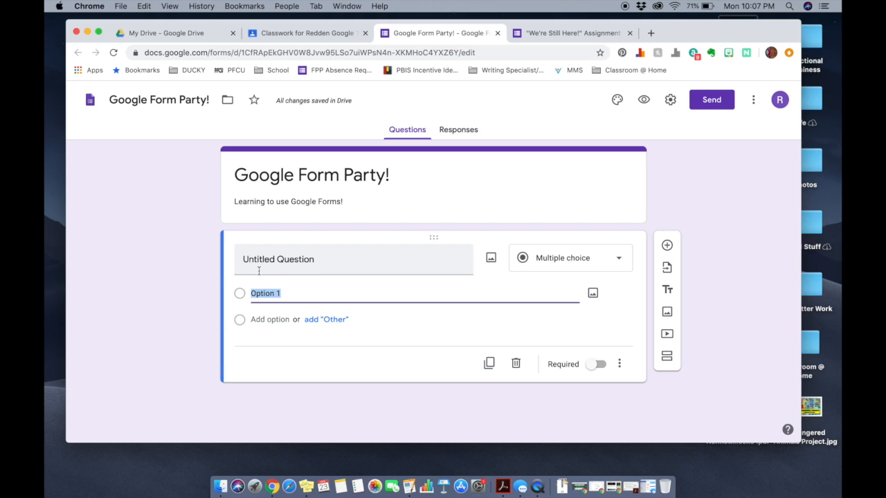
left_click(261, 261)
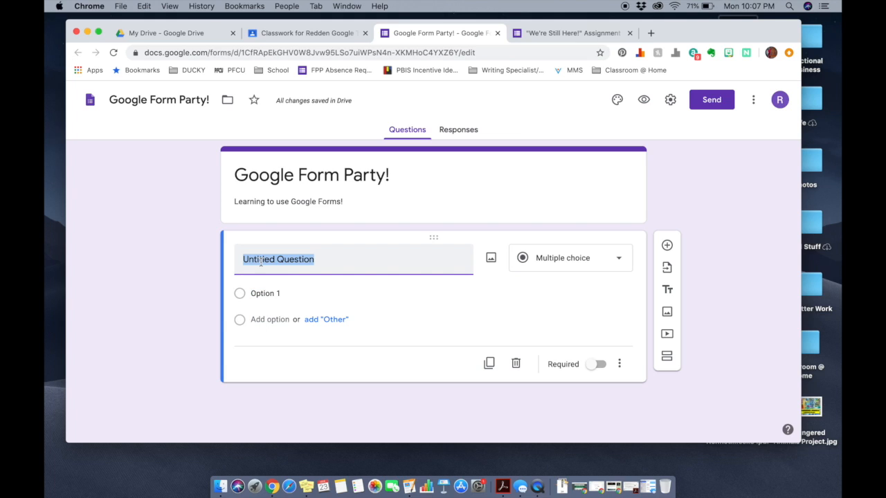
type("Email Address")
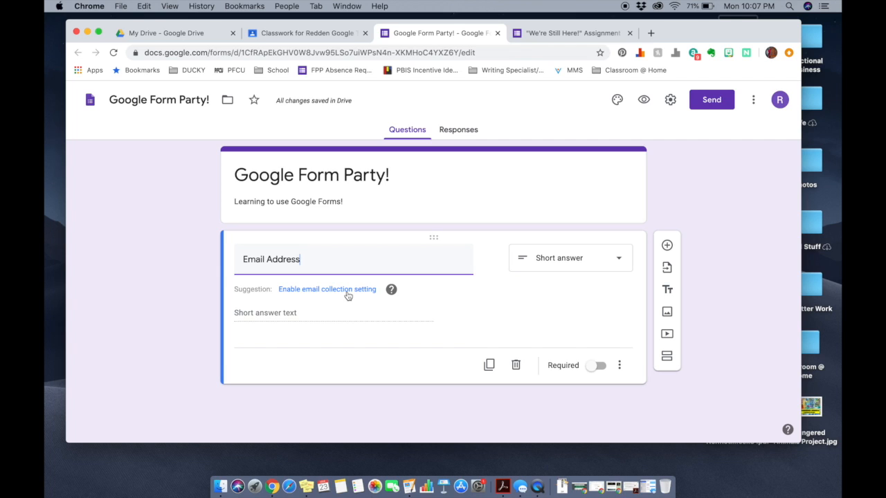
left_click(348, 289)
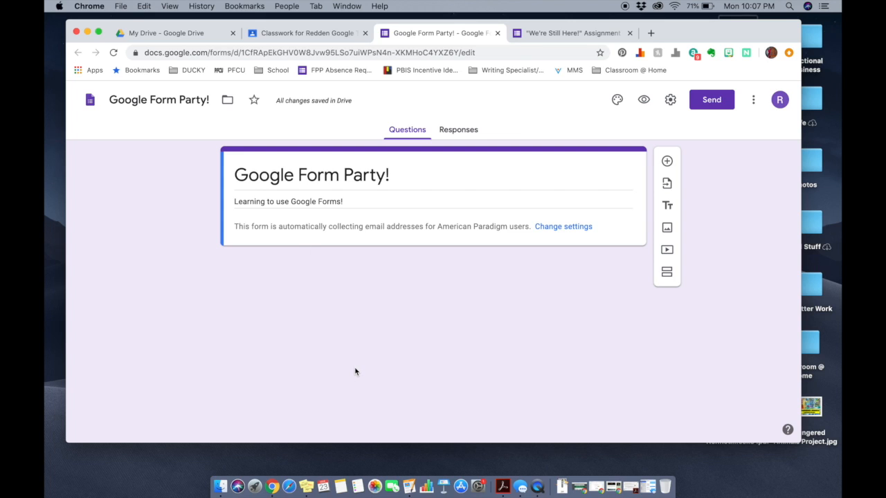
Add a short answer question titled "Your Name:" and make it required.
left_click(666, 162)
type("Yor")
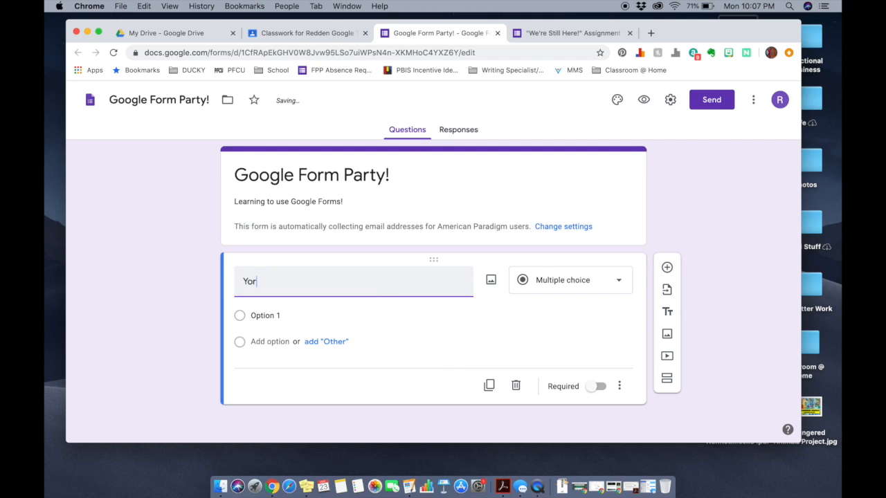
key("BackSpace")
type("ur Name:")
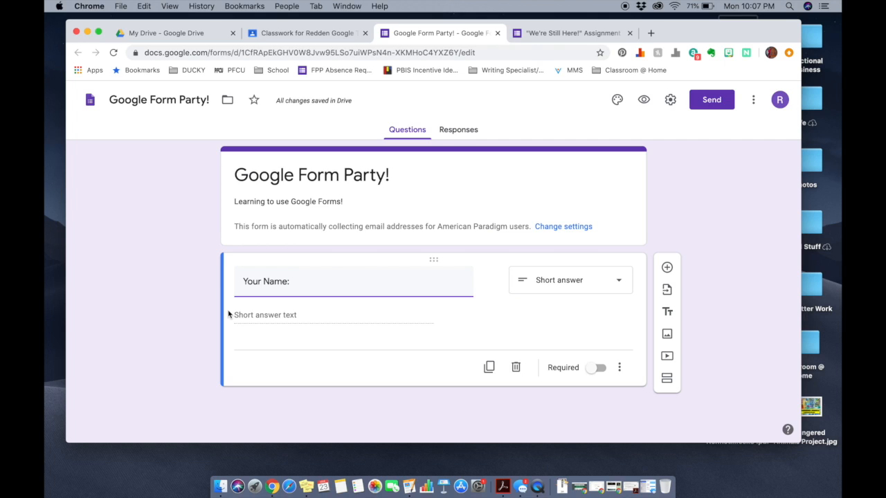
left_click(599, 372)
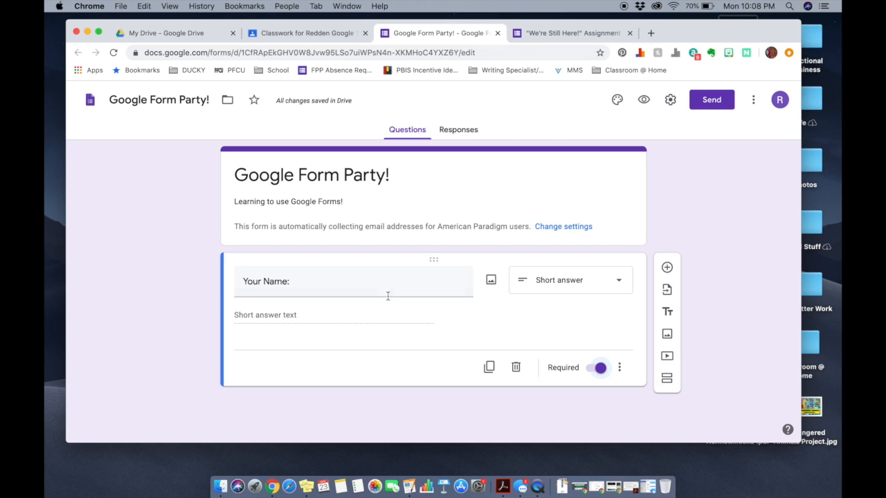
Add a question titled "What day is it?" and set its type to Multiple choice.
left_click(666, 268)
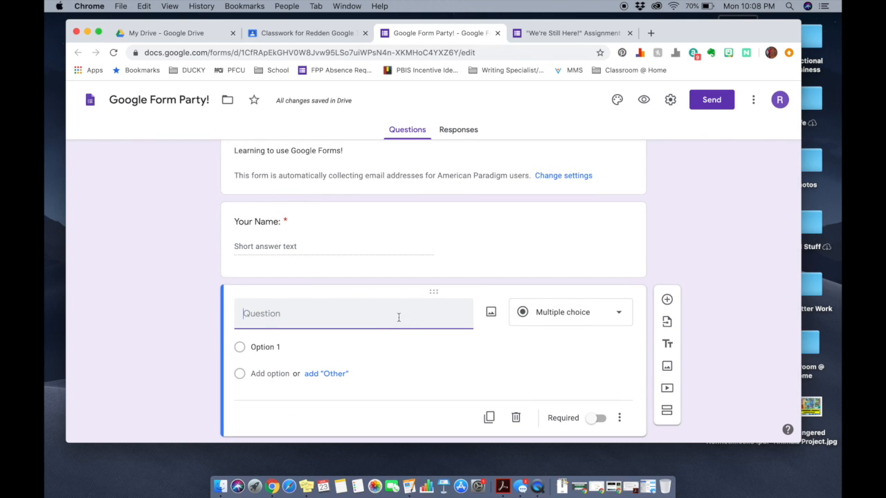
type("What day is it?")
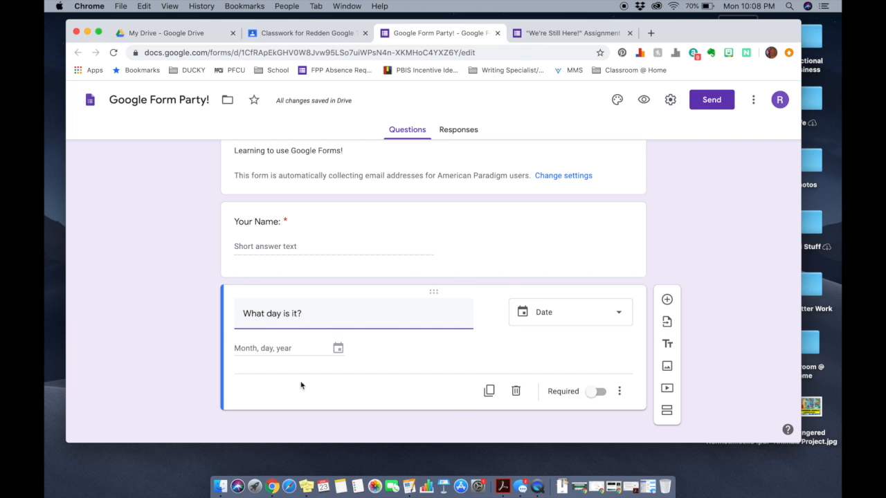
left_click(551, 322)
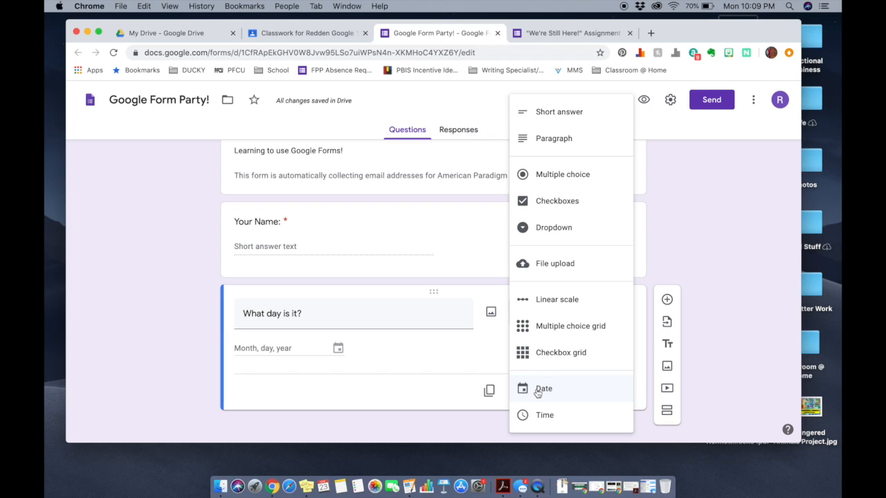
left_click(552, 180)
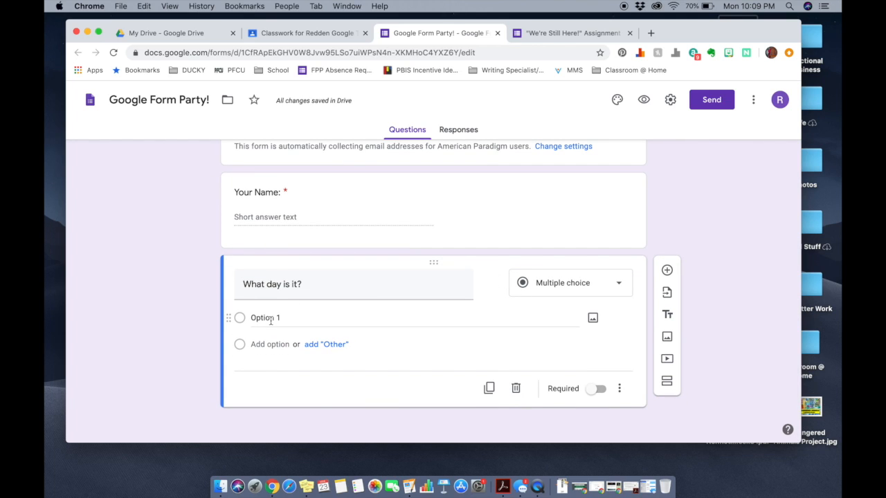
Give the day question the answer options Monday, Tuesday and Saturday, and make it required.
left_click(265, 318)
type("Monday")
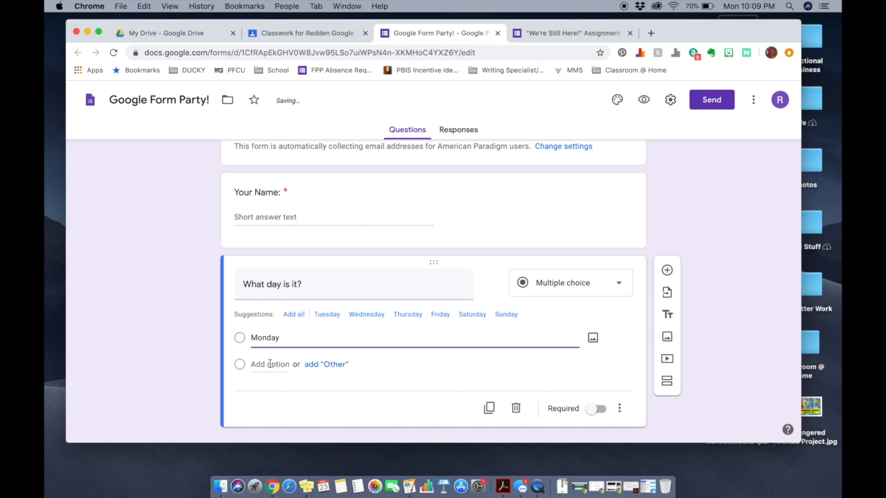
left_click(270, 365)
type("Tueasd")
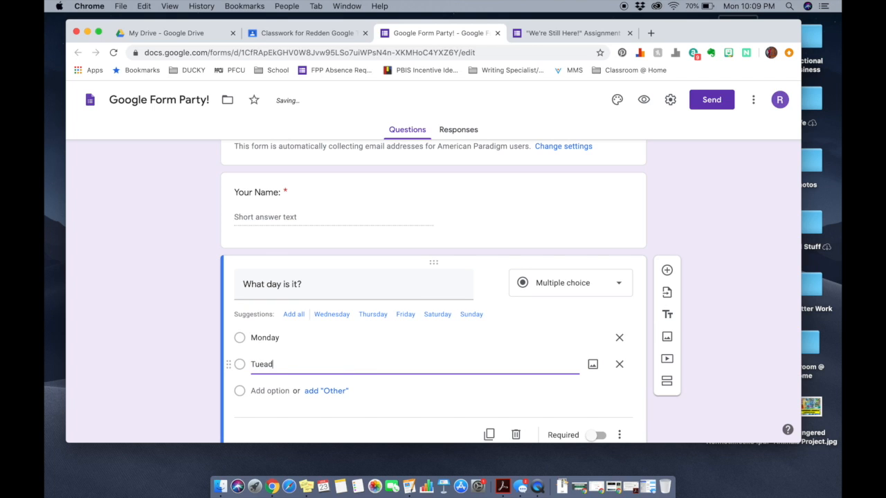
key("BackSpace")
key("BackSpace")
type("sday")
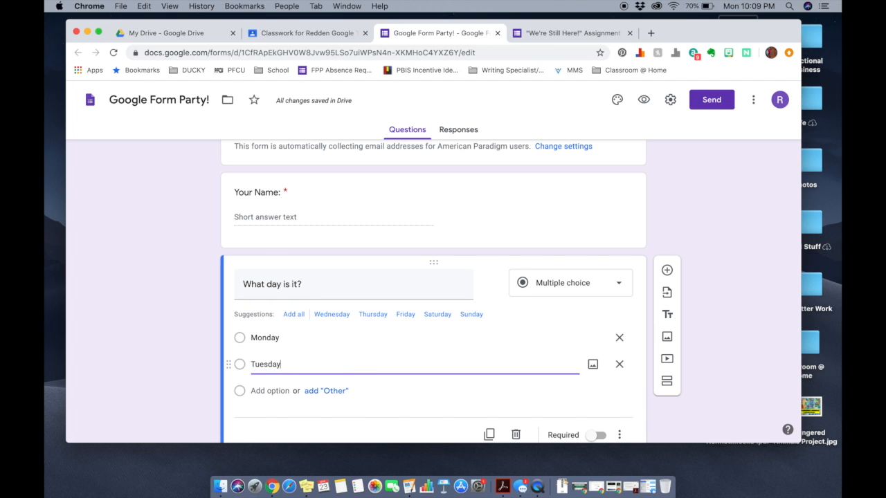
scroll(267, 369, "down", 2)
left_click(258, 351)
type("Sa")
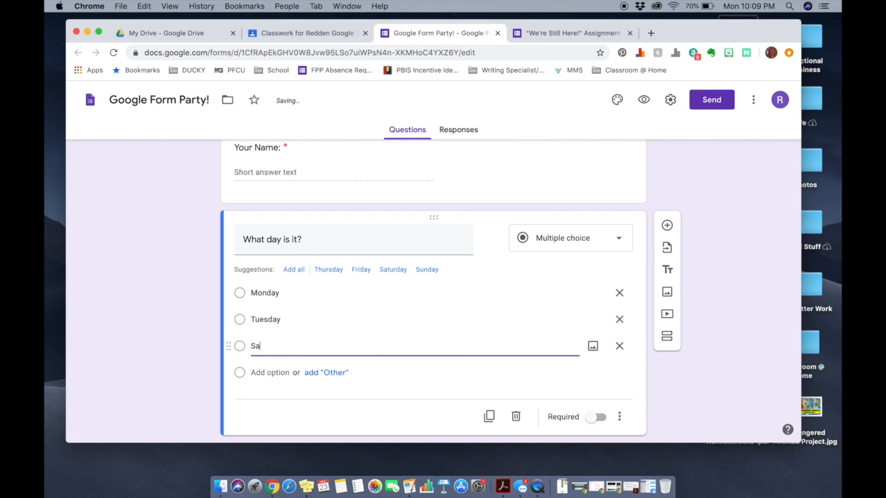
type("turday")
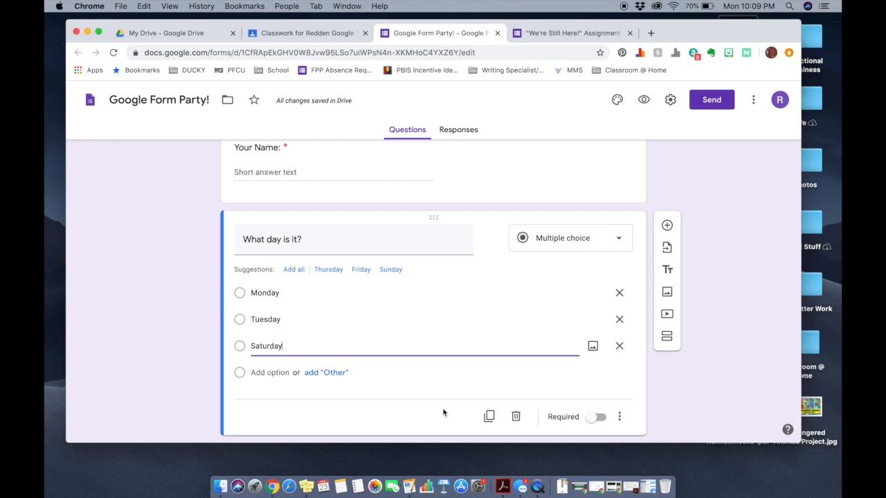
left_click(595, 417)
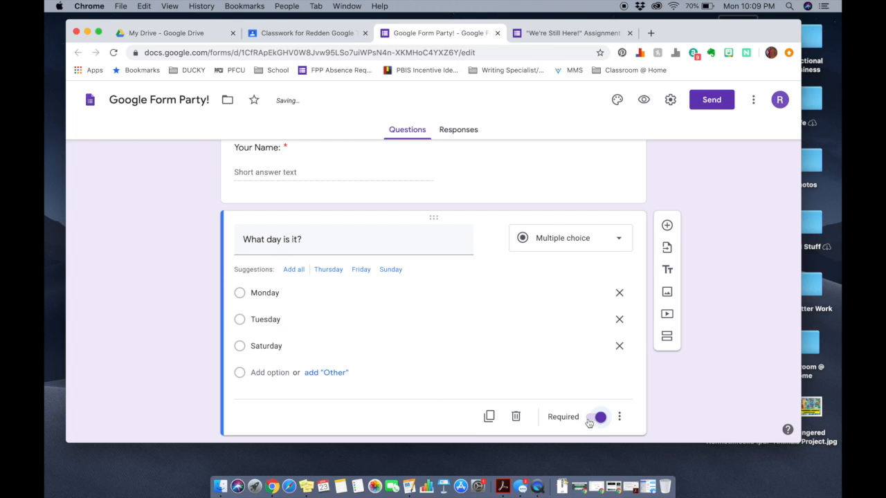
Add a paragraph question titled "Describe your perfect day." and look over the available question types.
left_click(667, 225)
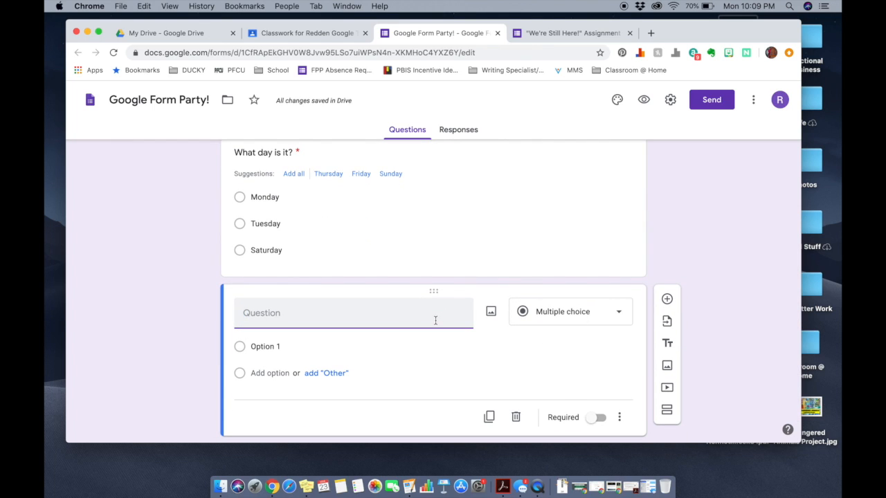
type("Describe y")
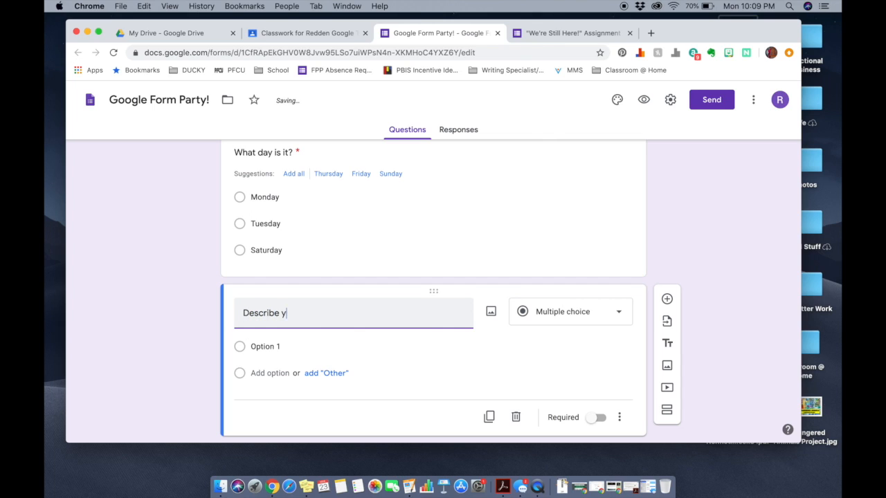
type("our perfect")
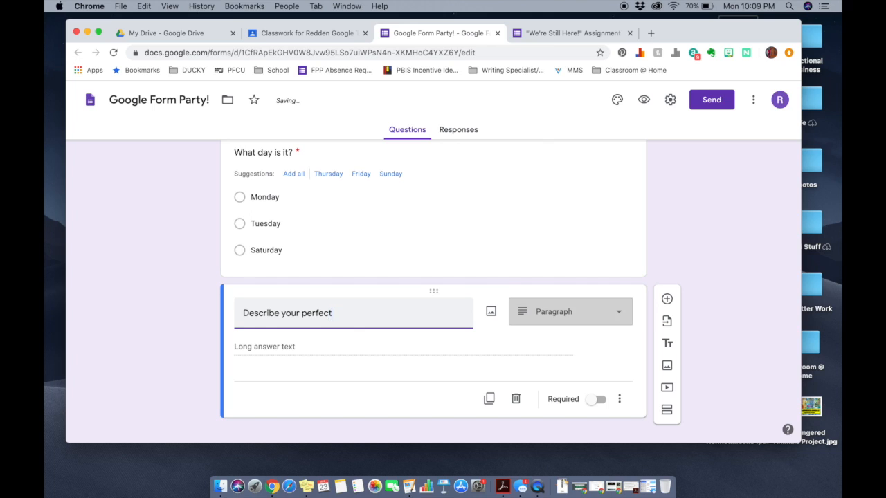
type(" day.")
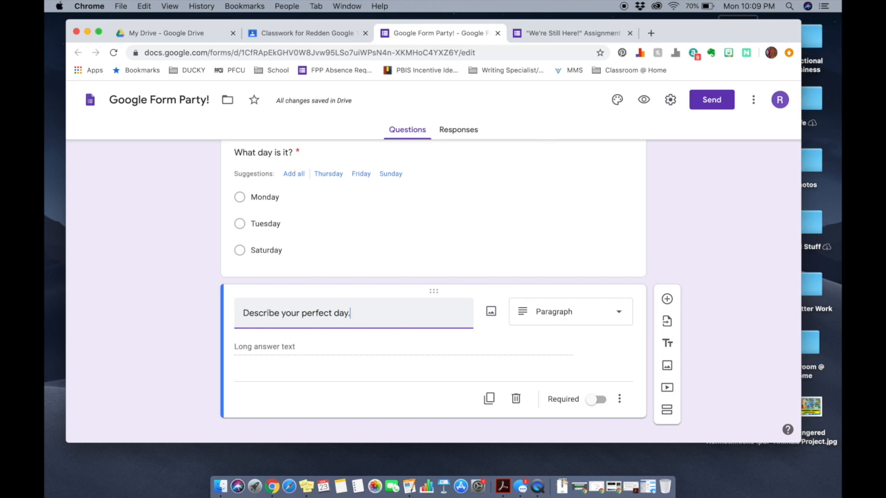
left_click(550, 323)
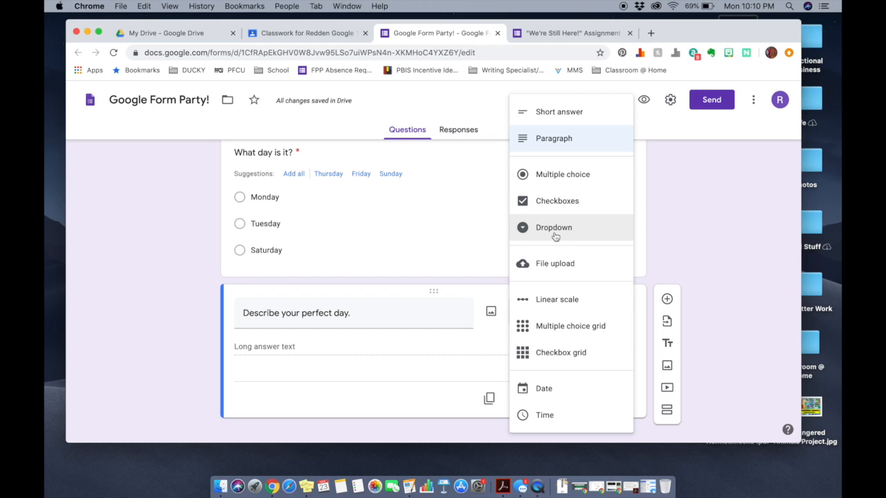
left_click(501, 342)
Add a linear scale question titled "On a scale from 1-5, how was your day?".
left_click(667, 299)
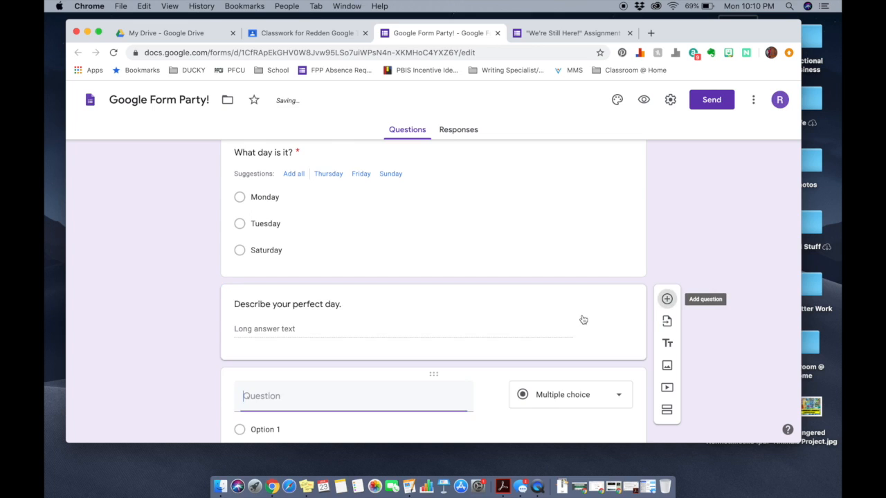
type("On a scale from ")
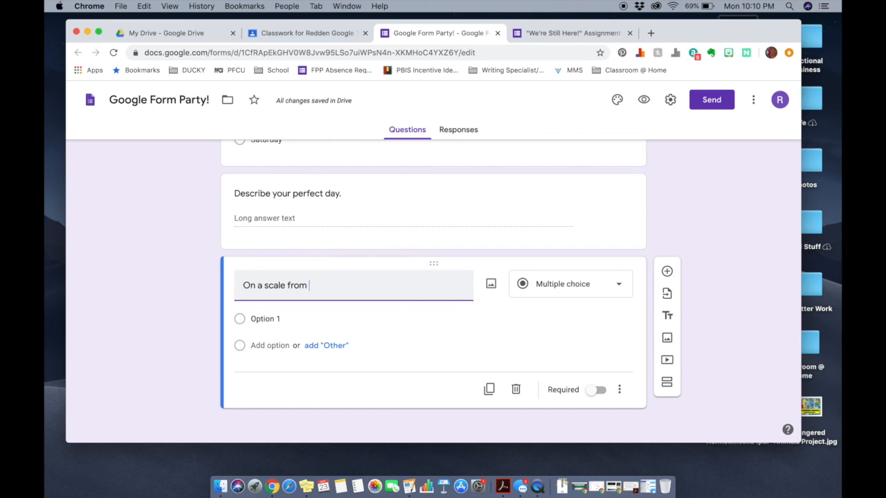
type("1-5 , how was")
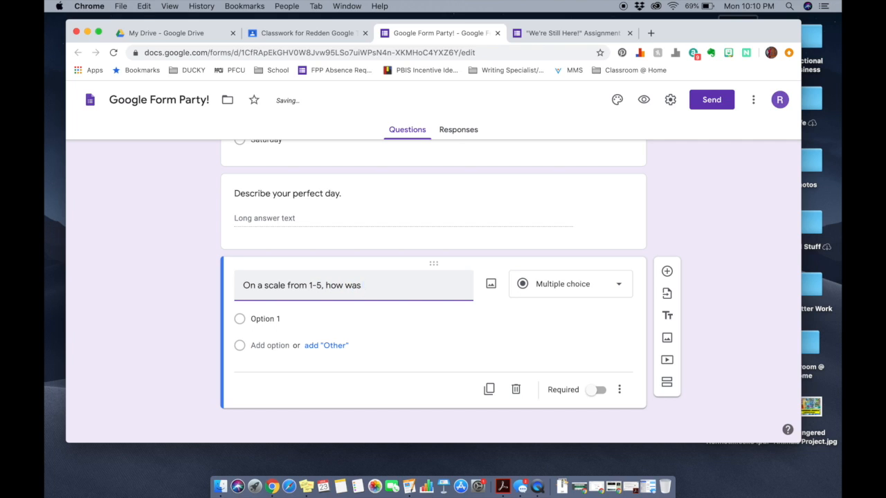
type(" your day?")
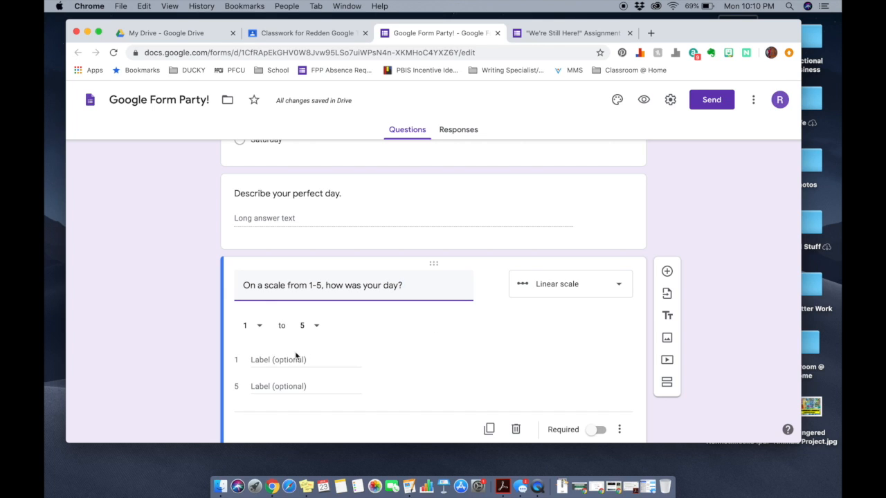
Label scale value 1 "Less than awesome." and value 5 "Totally awesome.", and make the scale question required.
left_click(280, 357)
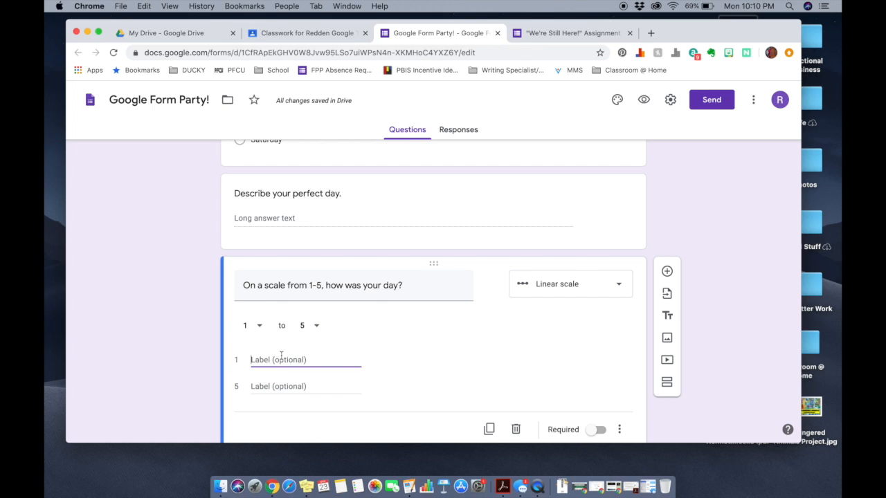
type("Less than awesome.")
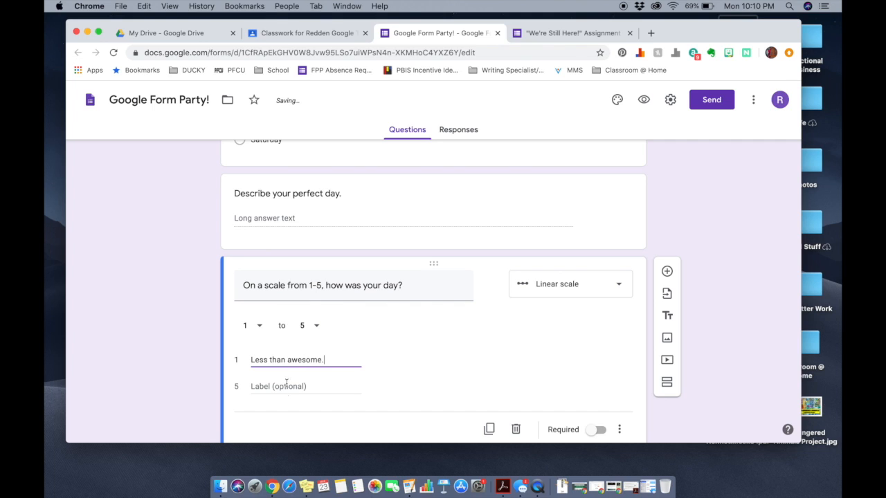
left_click(286, 384)
type("Totally awesome.")
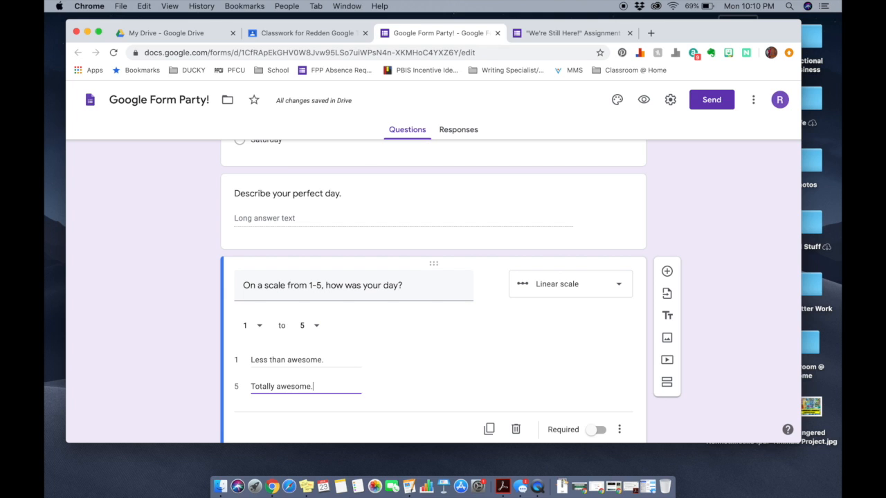
scroll(348, 342, "up", 4)
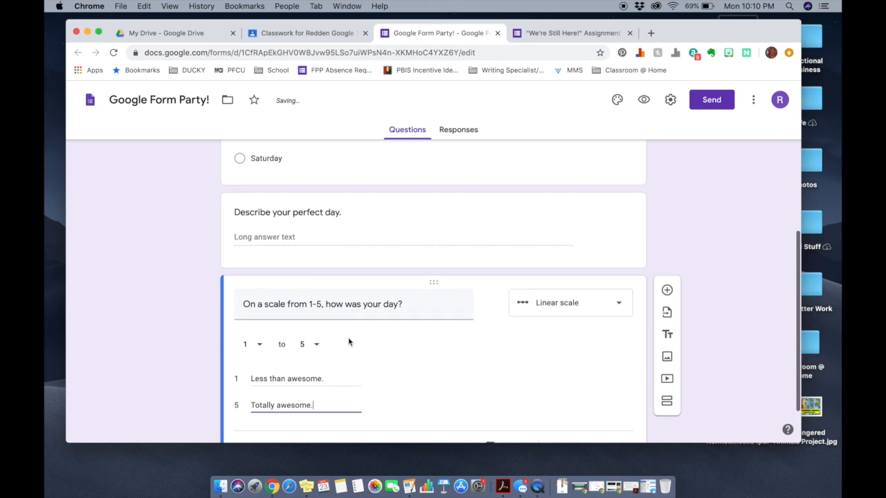
scroll(348, 340, "down", 5)
left_click(601, 423)
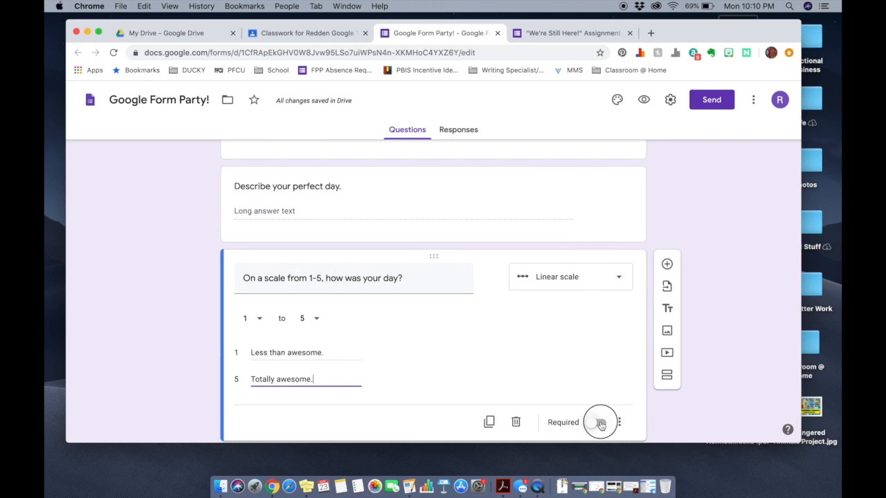
Review the whole form, checking the header, the name field, and the day, paragraph and scale questions.
scroll(581, 380, "up", 3)
left_click(563, 242)
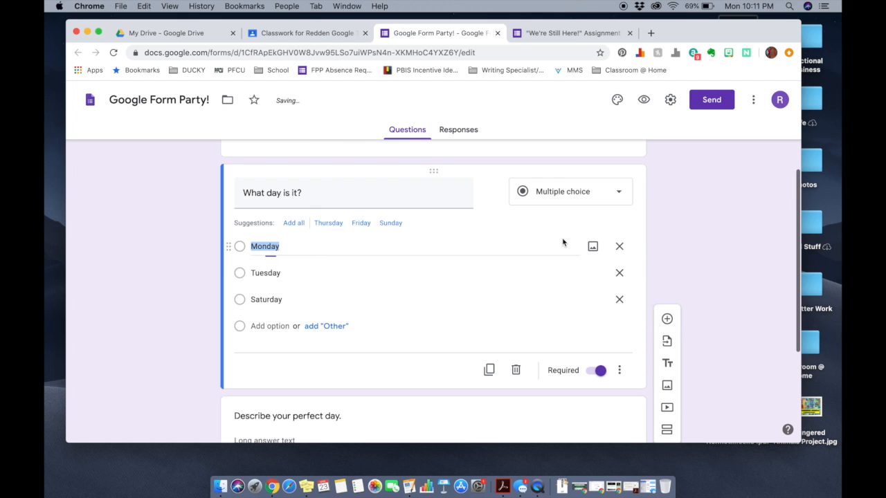
scroll(503, 334, "down", 3)
scroll(503, 334, "up", 8)
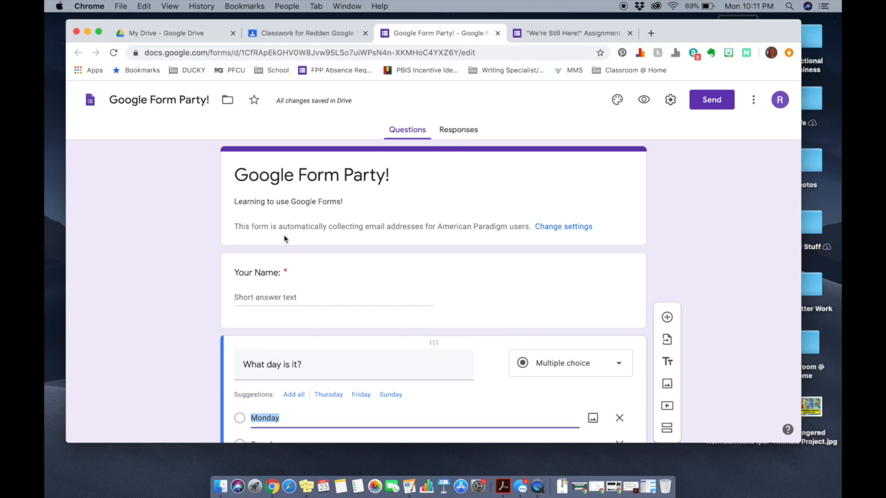
scroll(277, 242, "down", 1)
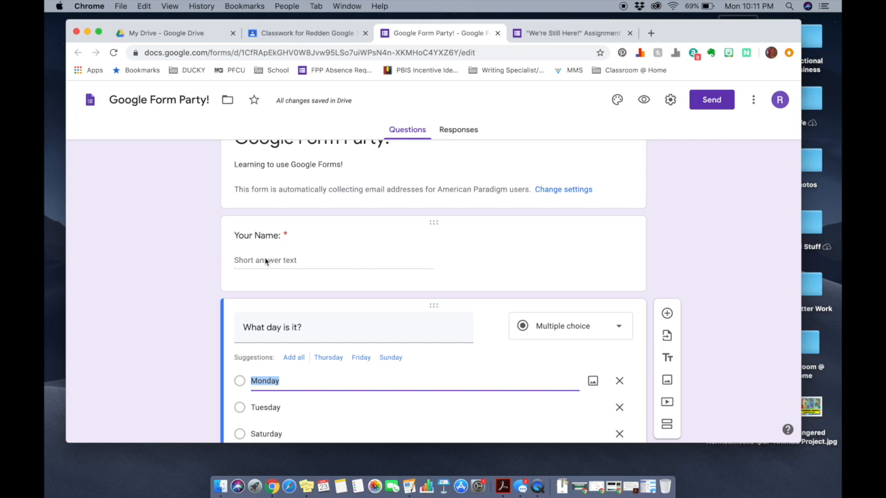
scroll(287, 279, "down", 2)
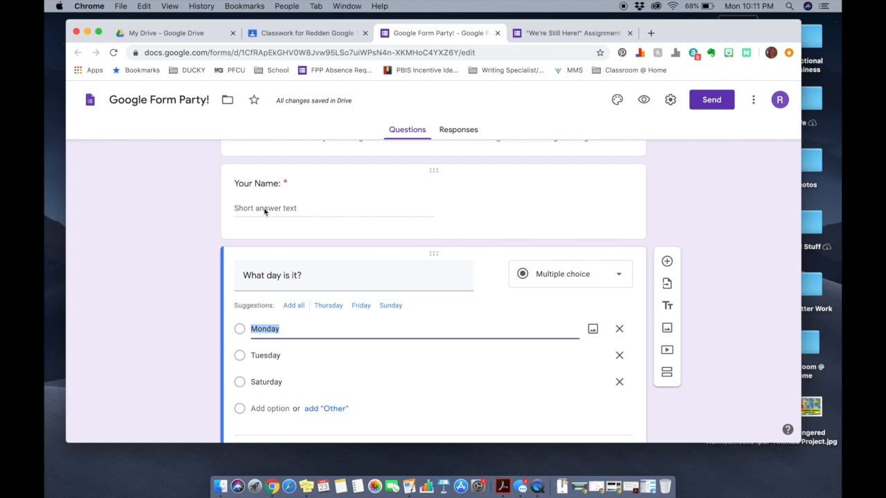
scroll(265, 289, "down", 6)
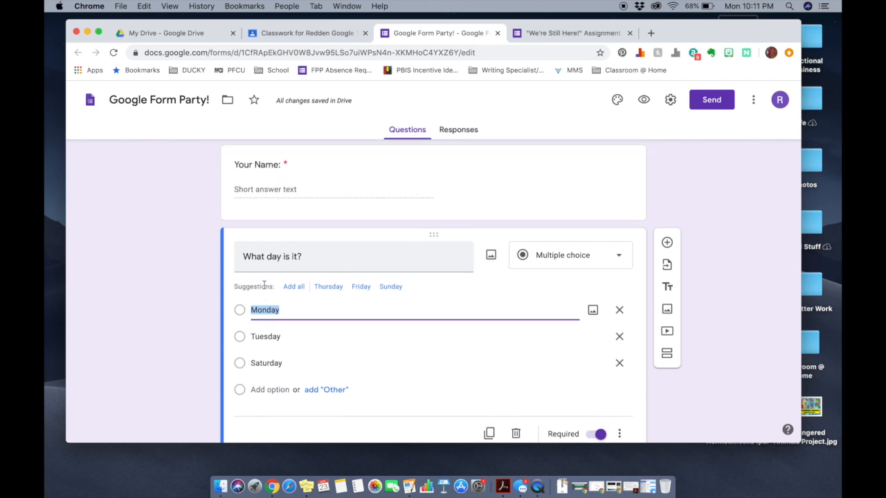
scroll(268, 332, "down", 2)
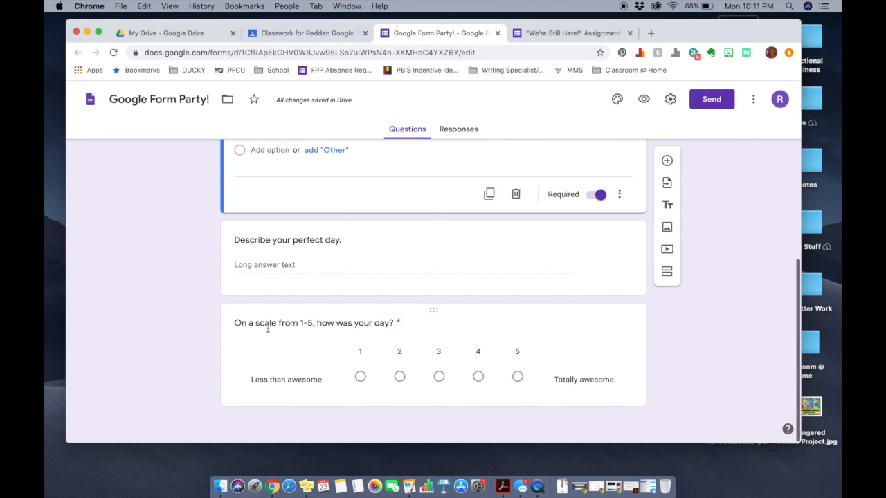
scroll(270, 325, "up", 1)
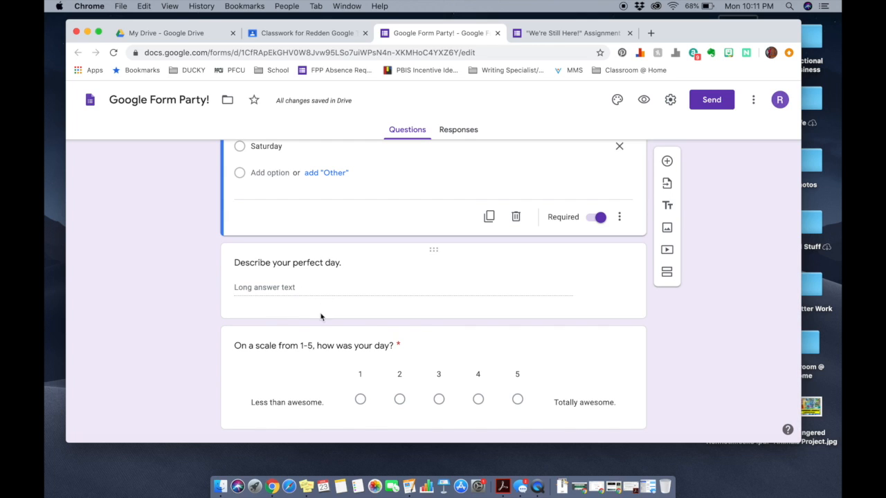
scroll(310, 364, "down", 1)
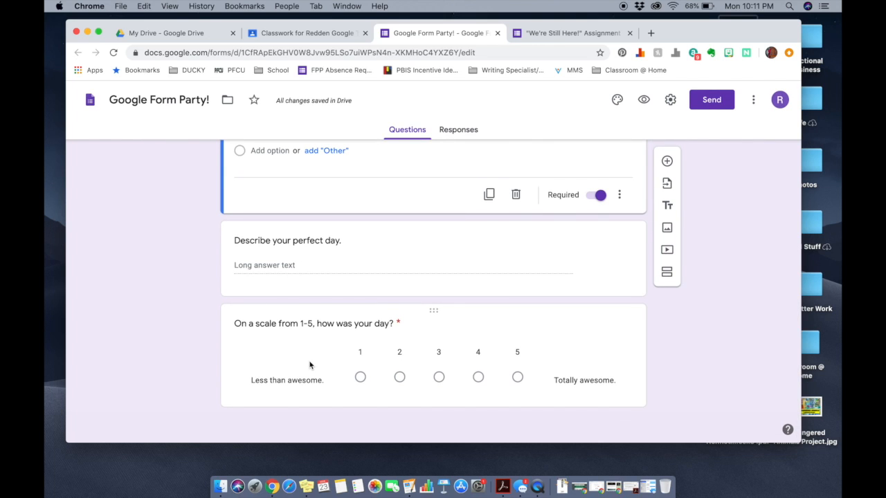
scroll(446, 333, "up", 10)
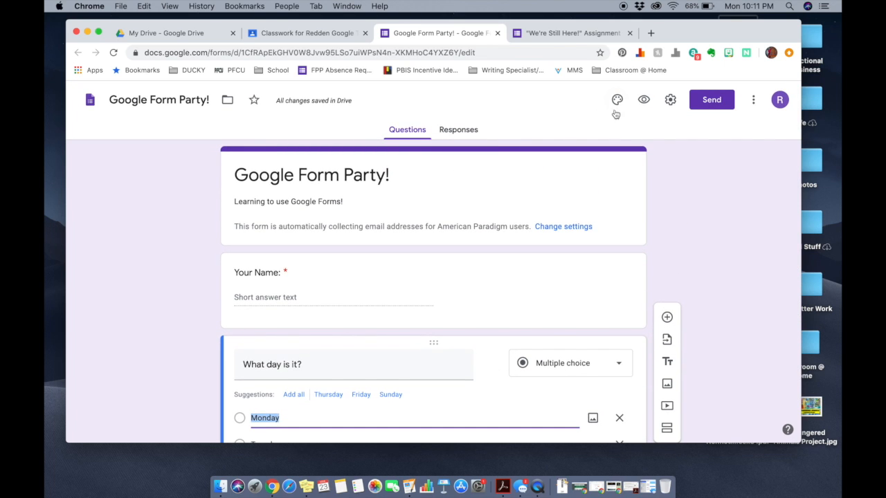
Open the form preview, enter the respondent's first name, and choose Monday for the day question.
left_click(644, 102)
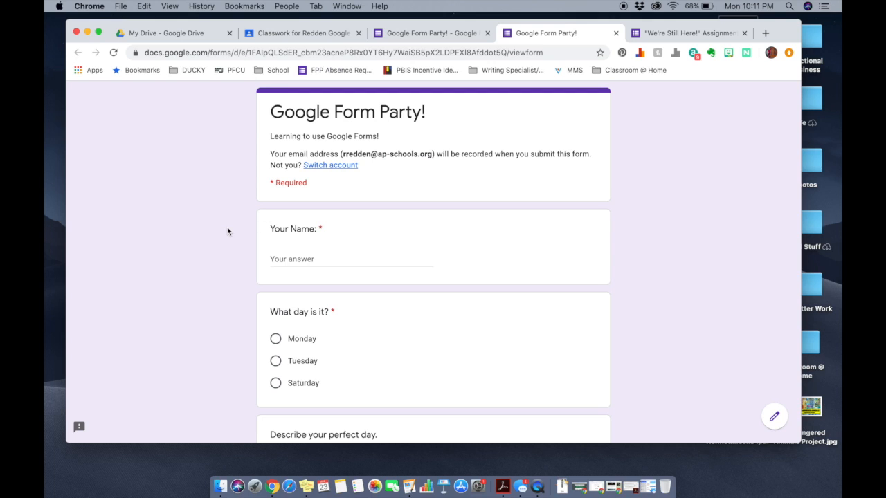
scroll(228, 231, "down", 1)
left_click(284, 238)
type("Rachel")
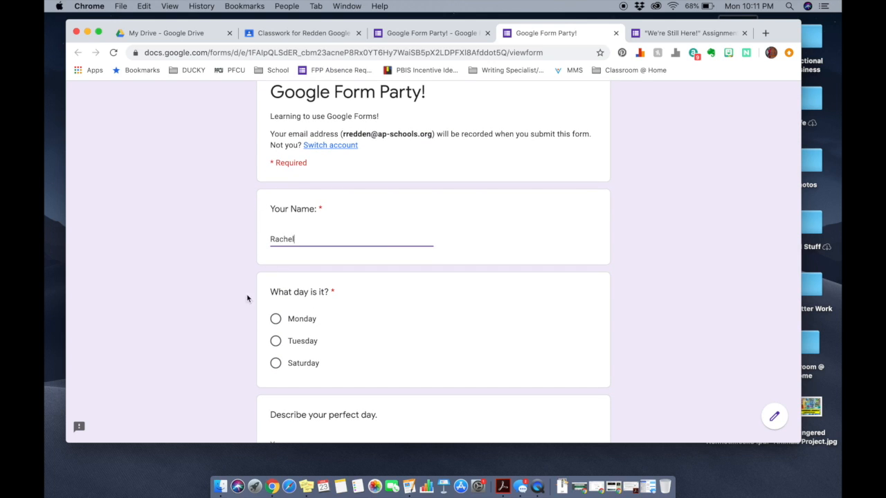
scroll(238, 310, "down", 2)
left_click(275, 275)
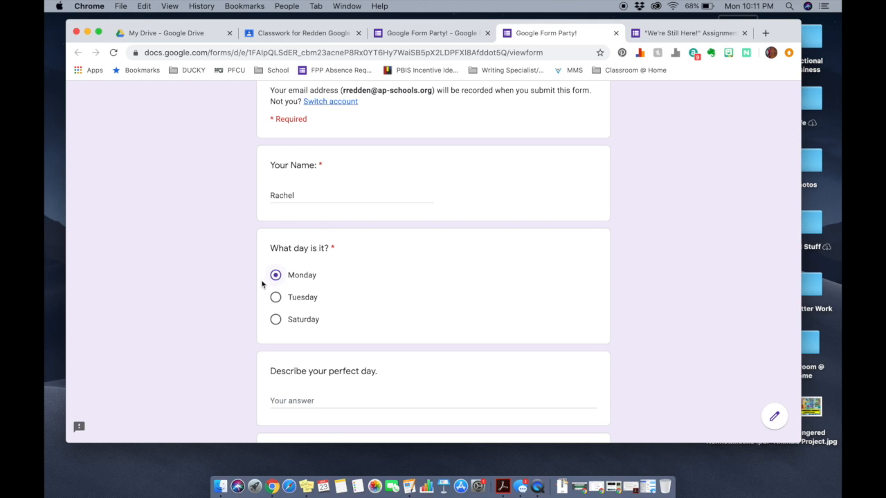
Leave the perfect day answer blank, rate the day 5 on the scale, and submit the response.
scroll(228, 310, "down", 3)
left_click(282, 327)
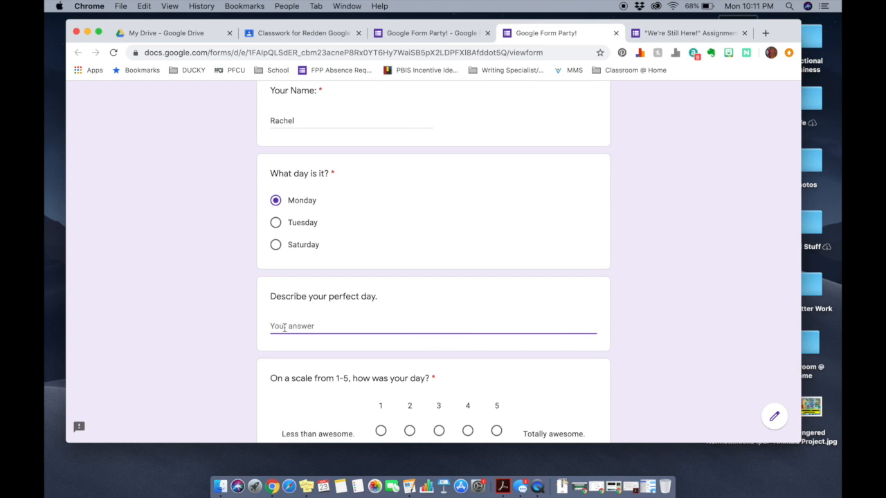
scroll(254, 343, "down", 3)
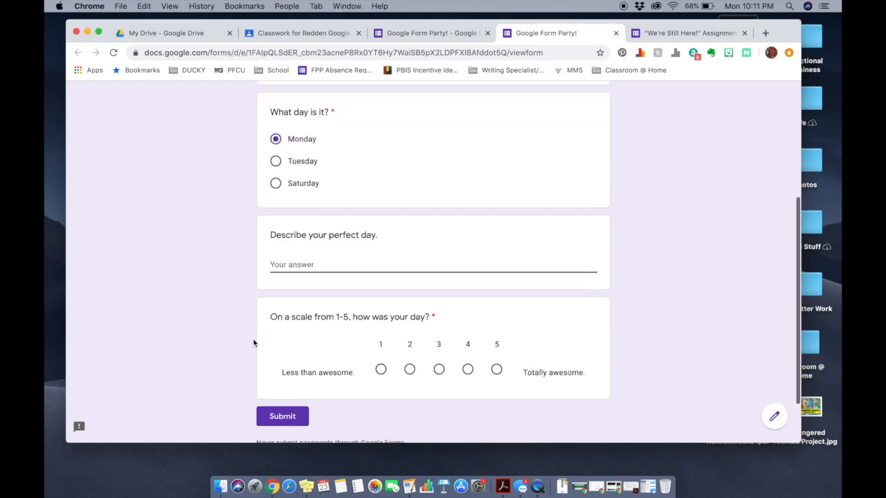
left_click(496, 348)
left_click(283, 393)
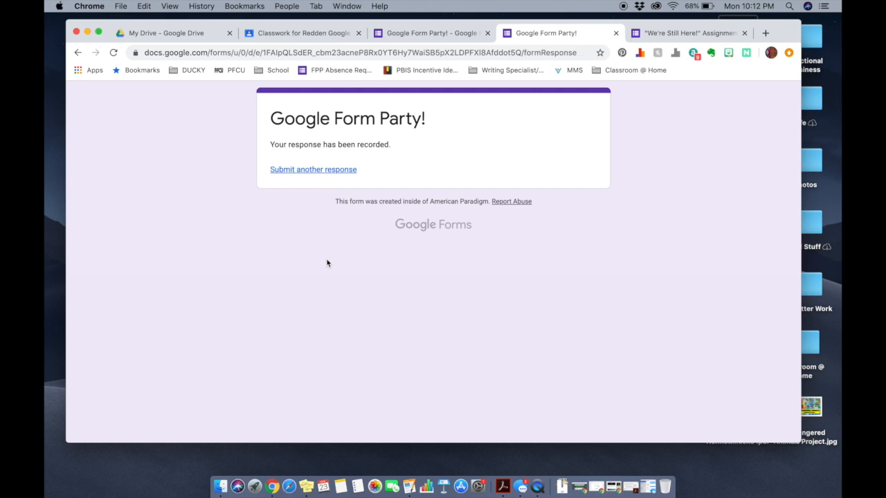
Return to the form editor, try the blue and orange theme colors, and set the theme color to gray.
left_click(447, 33)
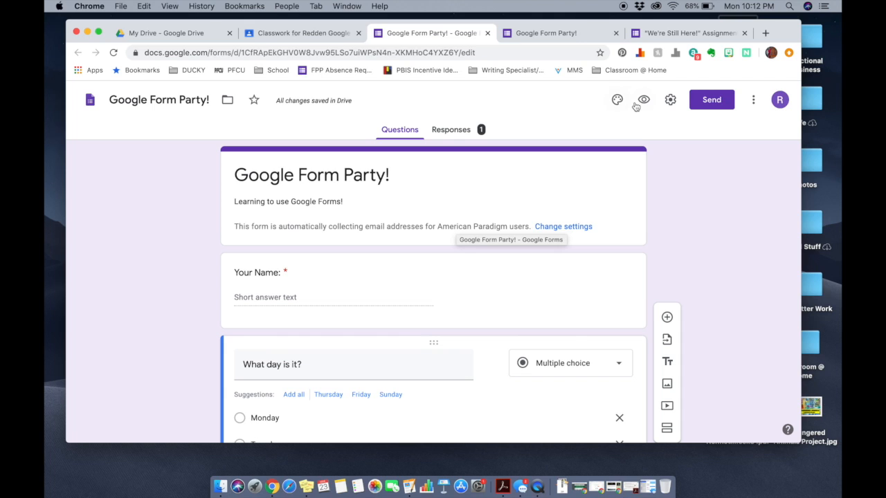
left_click(617, 101)
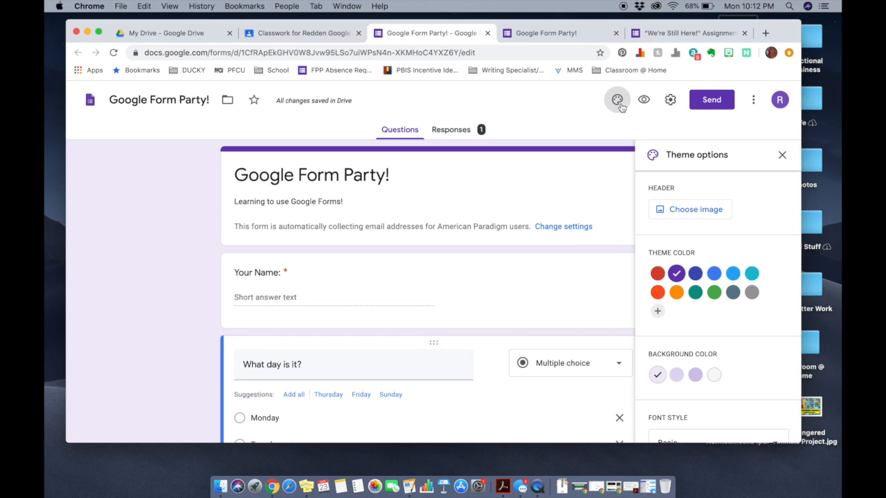
left_click(714, 273)
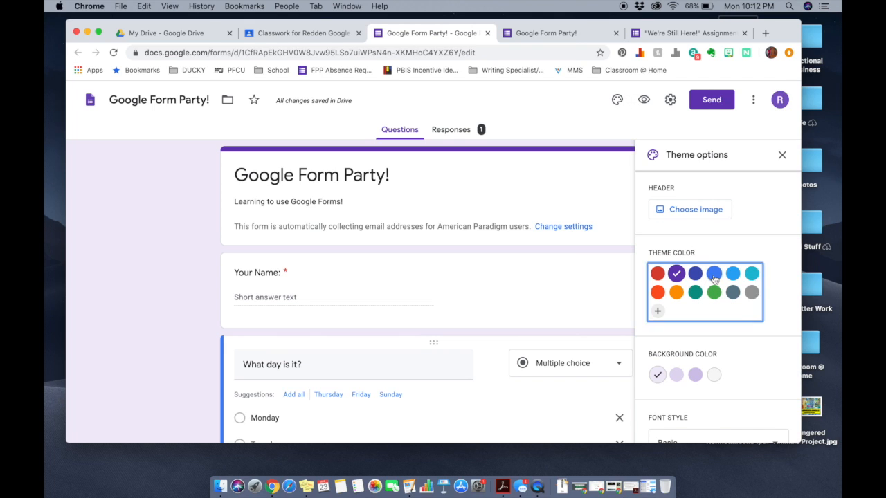
left_click(676, 292)
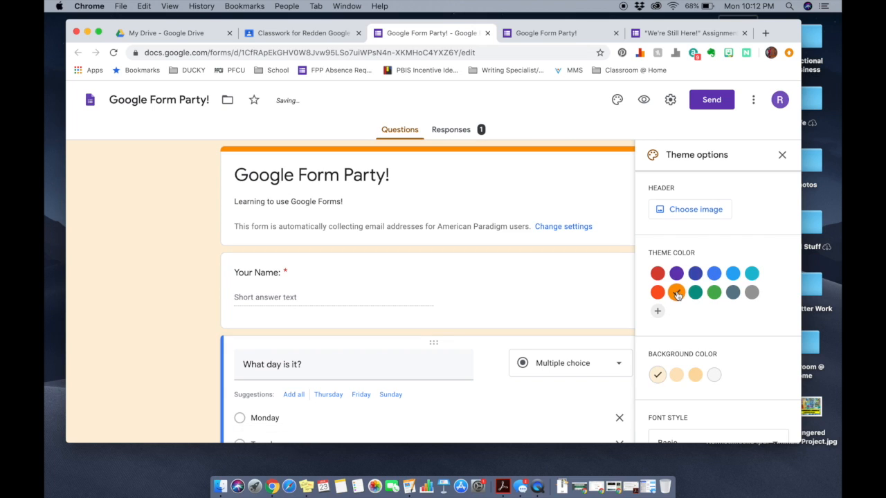
left_click(752, 294)
Set the form theme's font style to Playful.
scroll(733, 270, "down", 2)
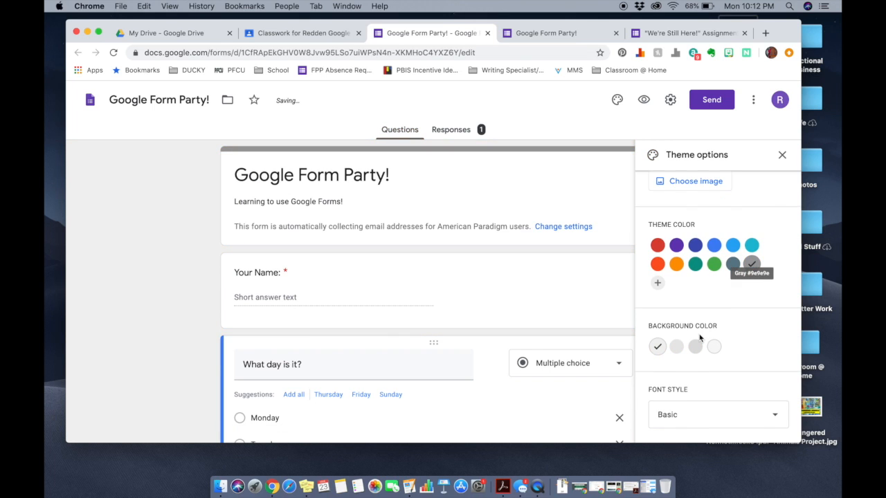
scroll(692, 425, "down", 2)
left_click(690, 421)
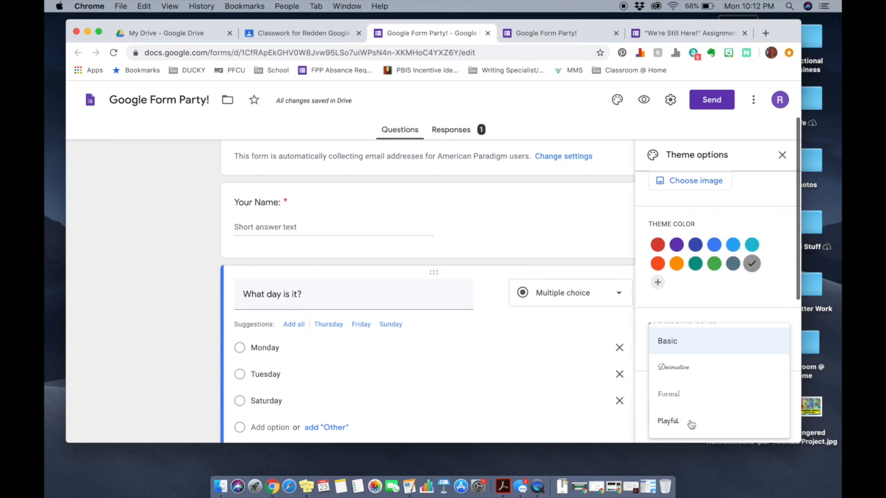
scroll(670, 426, "down", 1)
left_click(669, 422)
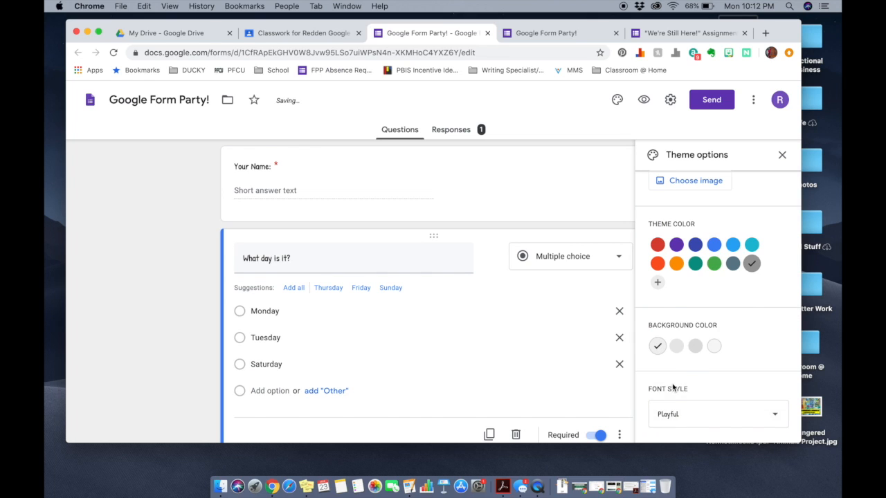
Open the header image selection, browse the Work and School themes, and check the upload option.
scroll(672, 387, "up", 1)
left_click(694, 208)
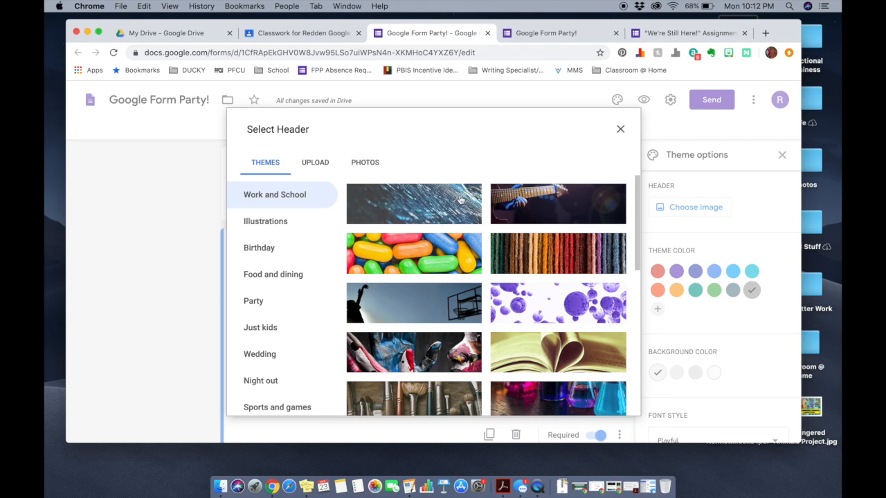
scroll(438, 351, "down", 3)
scroll(439, 351, "down", 3)
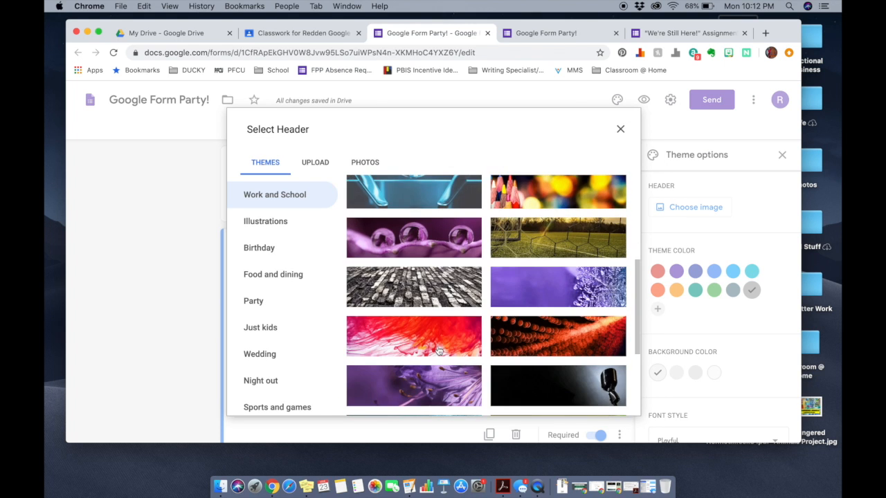
left_click(314, 166)
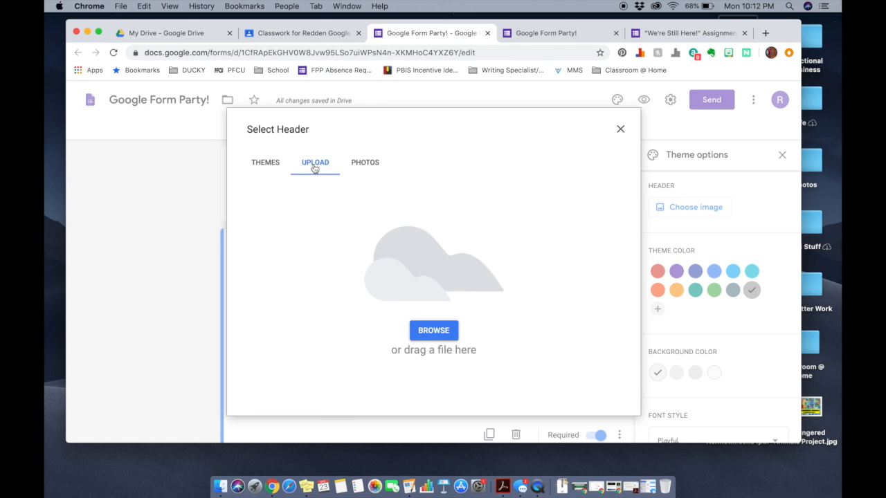
Insert the Work and School header image of a person shining a light beam into a purple night sky, and close the theme options.
left_click(274, 162)
scroll(373, 283, "down", 5)
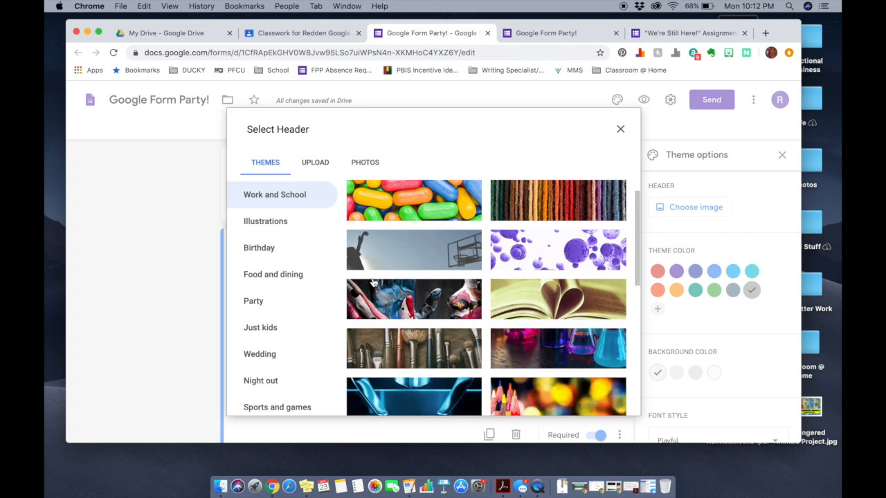
scroll(372, 282, "down", 10)
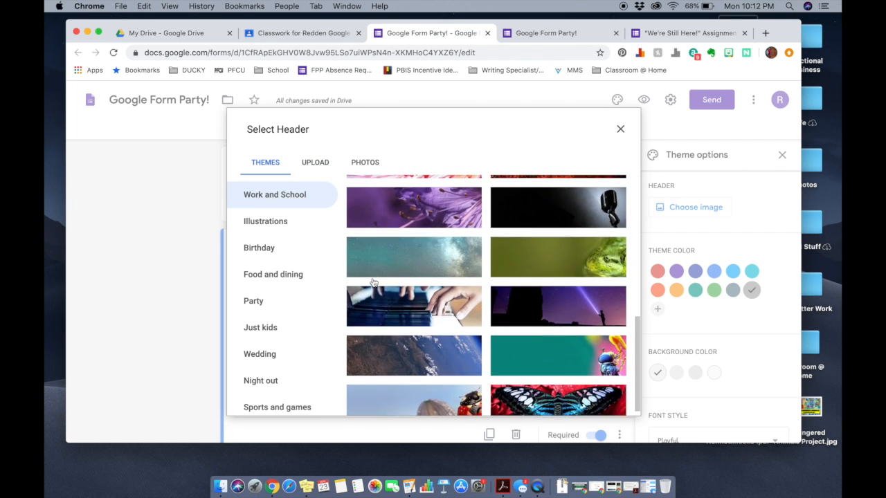
scroll(372, 282, "down", 2)
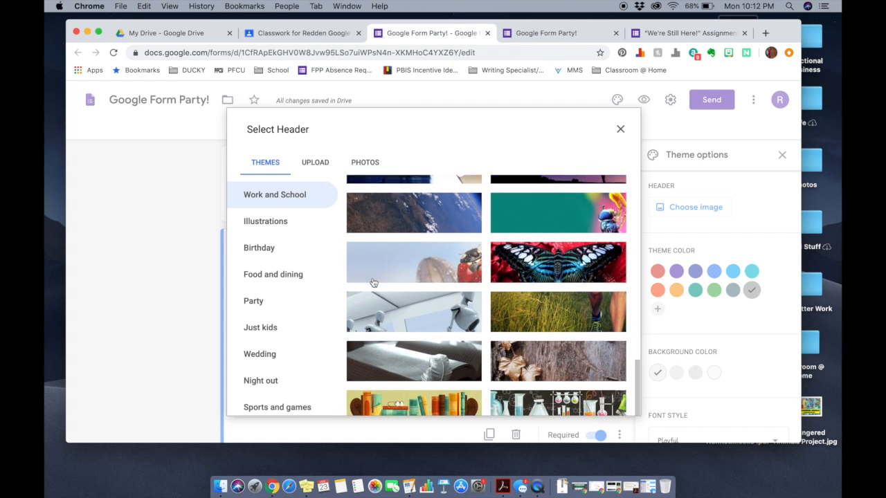
scroll(372, 282, "up", 4)
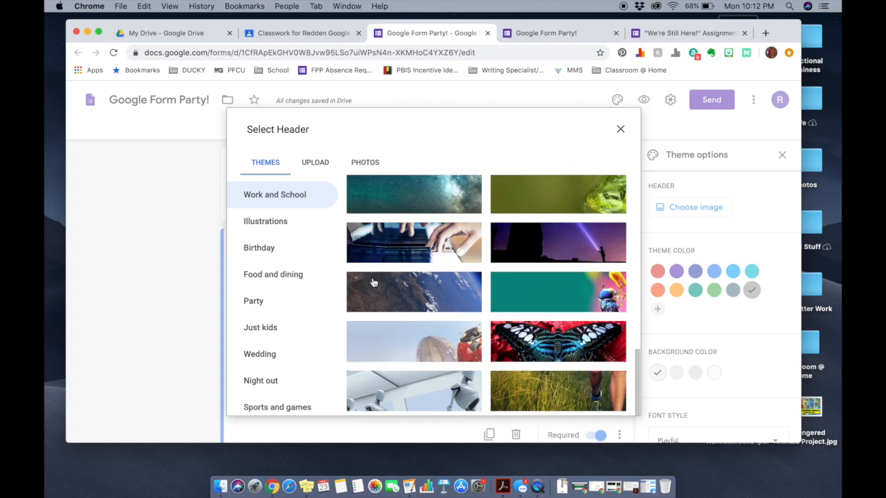
scroll(373, 283, "up", 2)
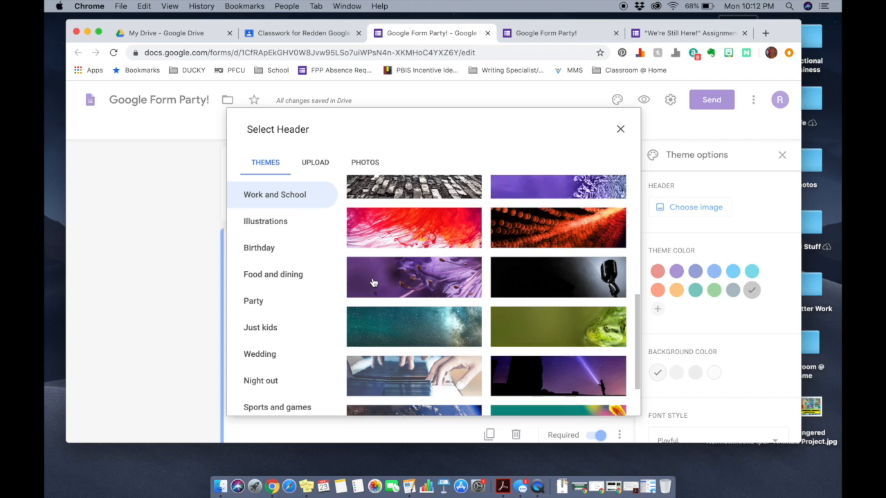
scroll(372, 282, "down", 1)
left_click(507, 327)
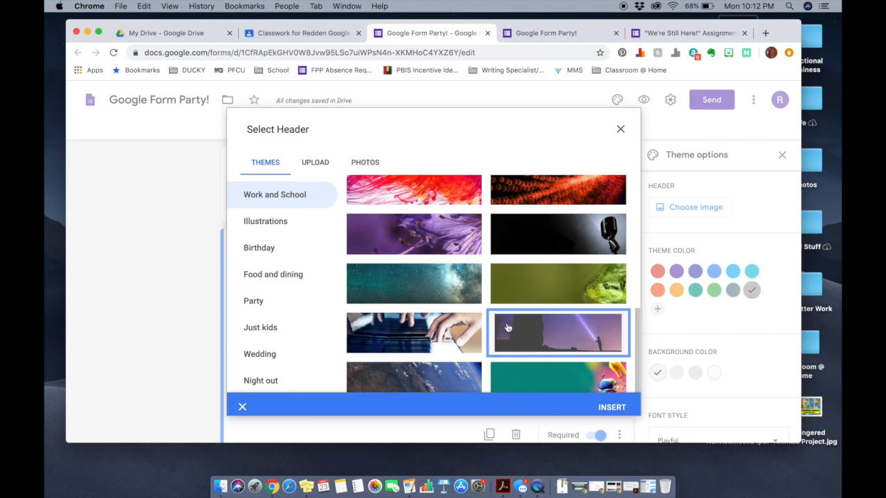
left_click(609, 411)
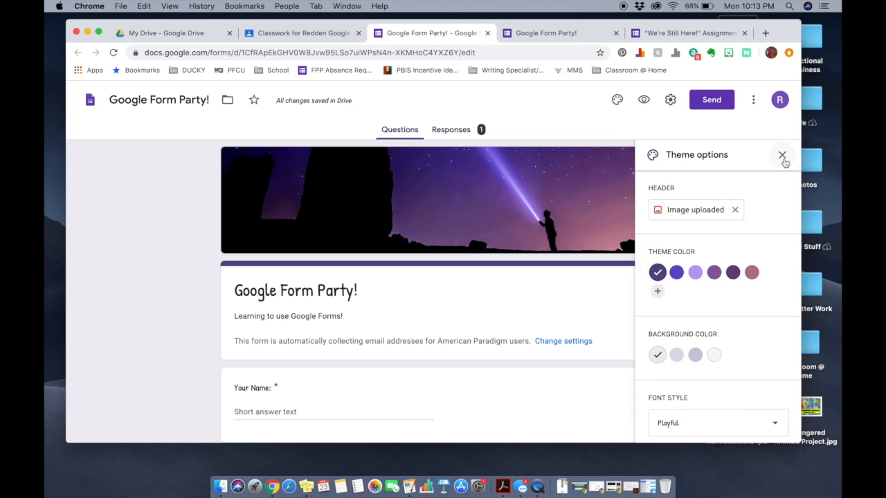
left_click(782, 157)
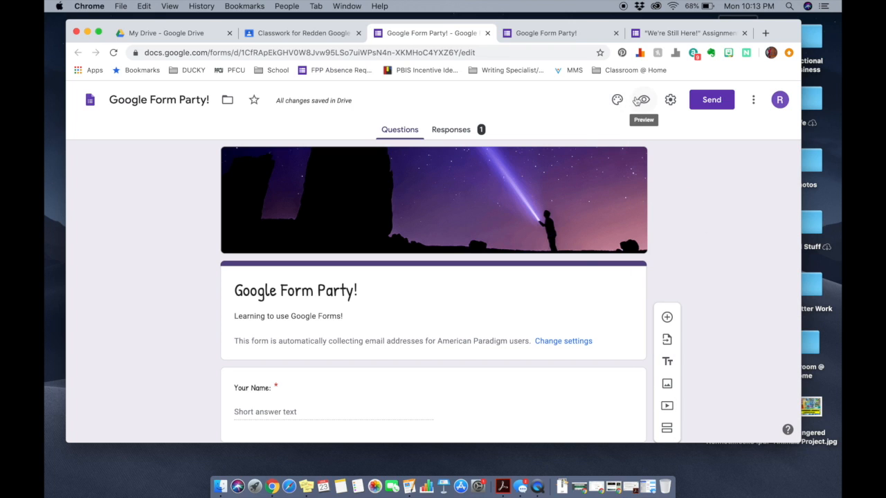
Preview the themed Google Form Party! form and look over its header and questions.
left_click(642, 105)
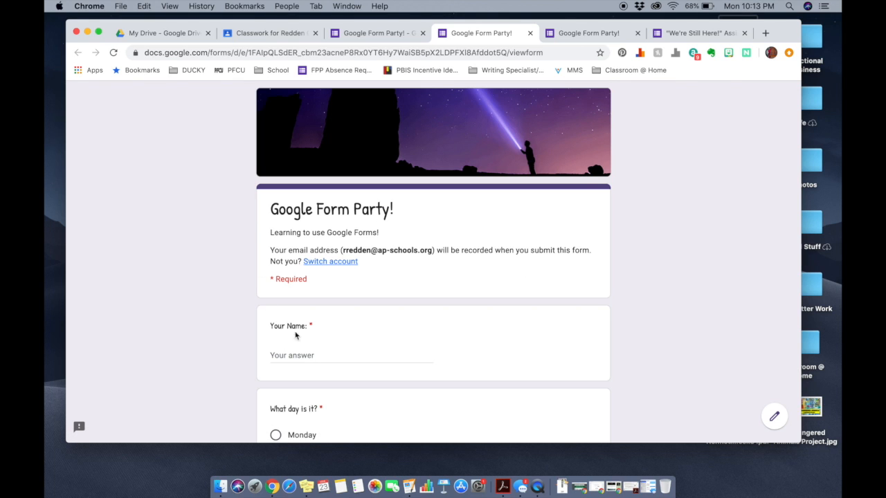
scroll(296, 335, "down", 3)
scroll(297, 325, "up", 3)
Return to the Classroom assignment draft and view which classes it can be assigned to.
left_click(270, 33)
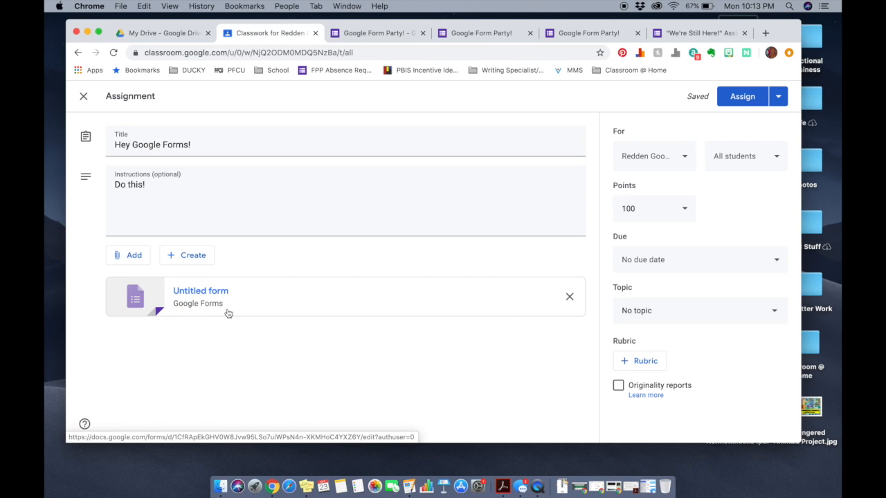
left_click(689, 158)
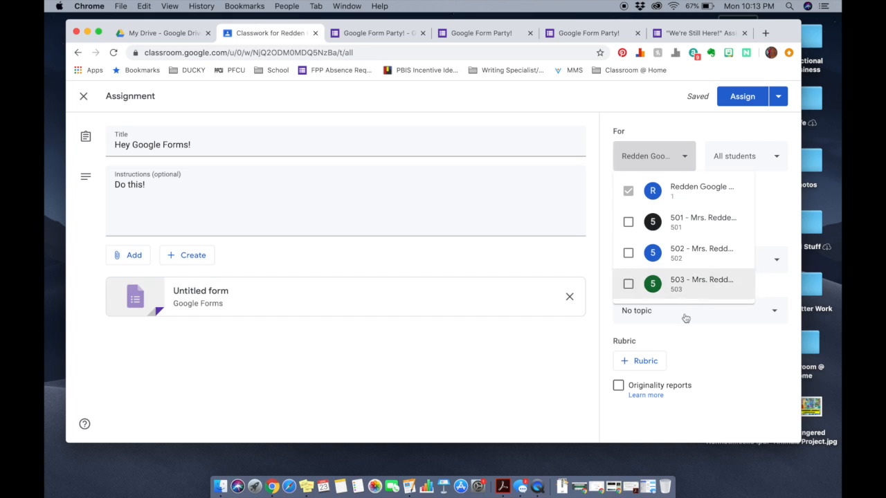
left_click(761, 207)
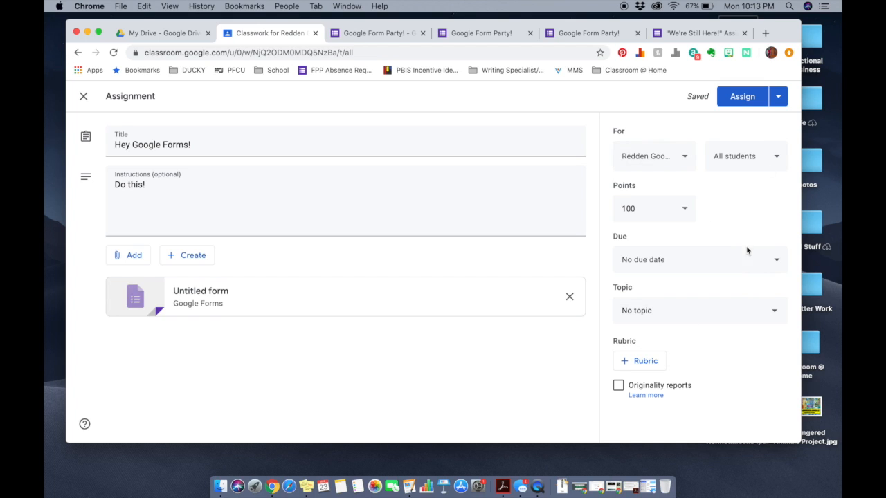
Set the due date to Mar 25, 2020, and assign the Hey Google Forms! assignment.
left_click(637, 260)
left_click(664, 300)
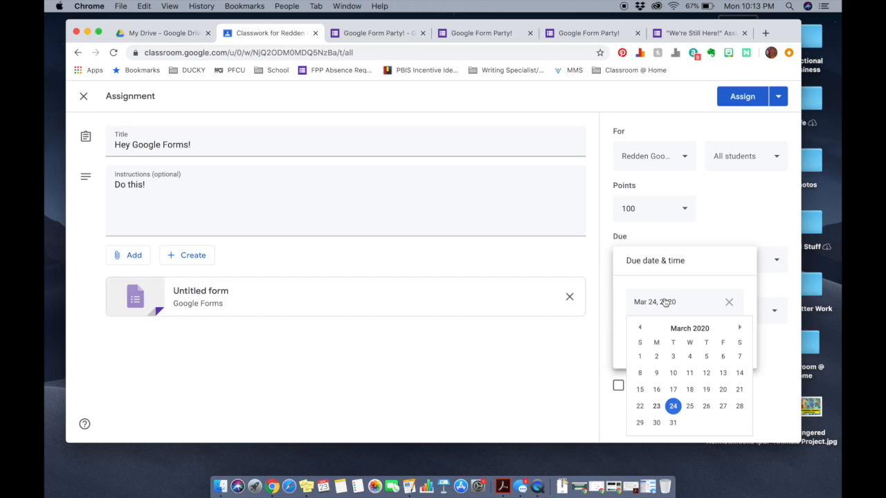
left_click(690, 406)
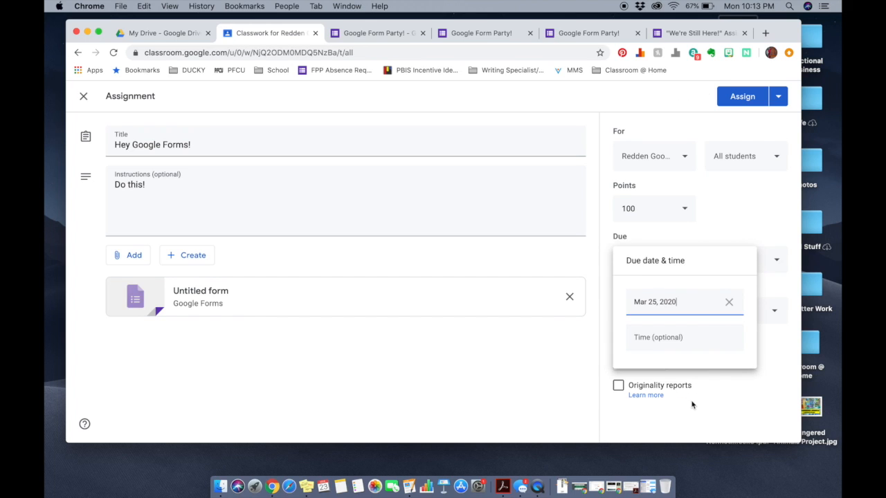
left_click(738, 233)
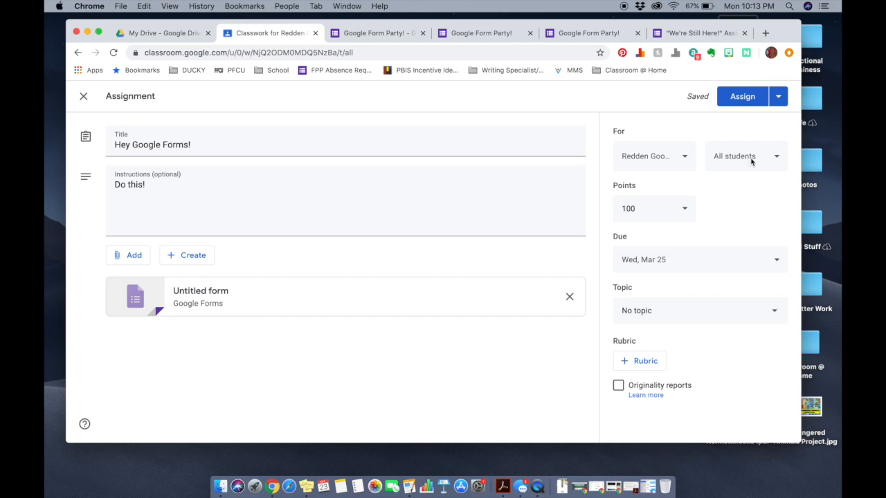
left_click(756, 98)
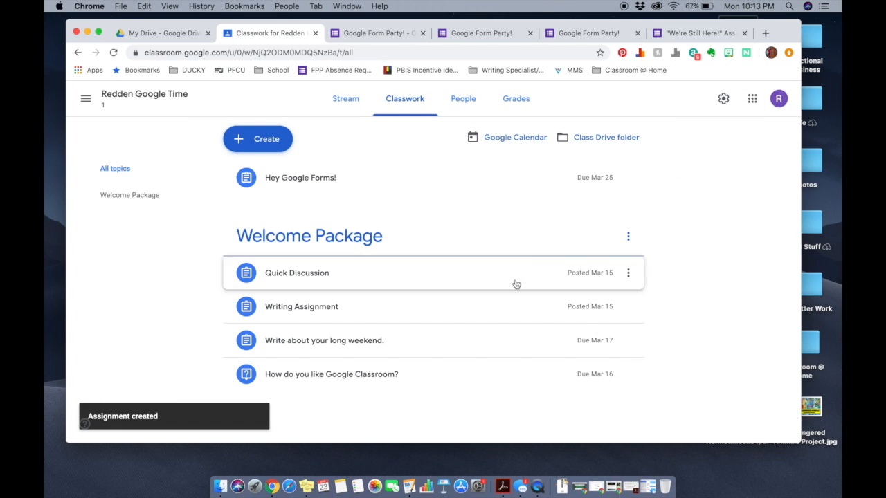
Check the form attached to the posted Hey Google Forms! assignment, and close all the Google Form Party! pages.
left_click(310, 179)
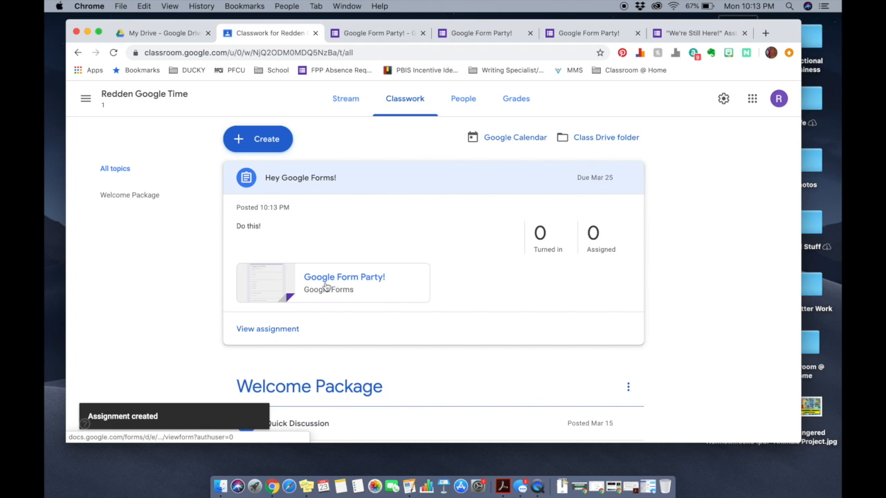
left_click(356, 276)
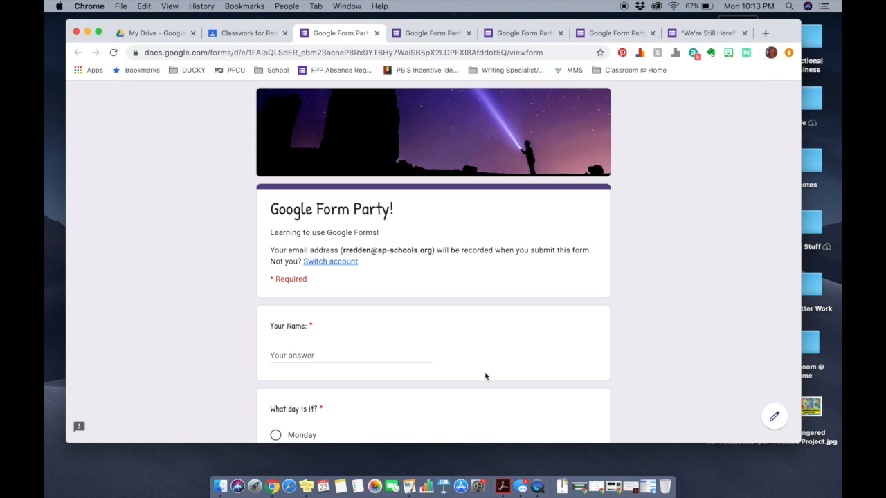
left_click(375, 35)
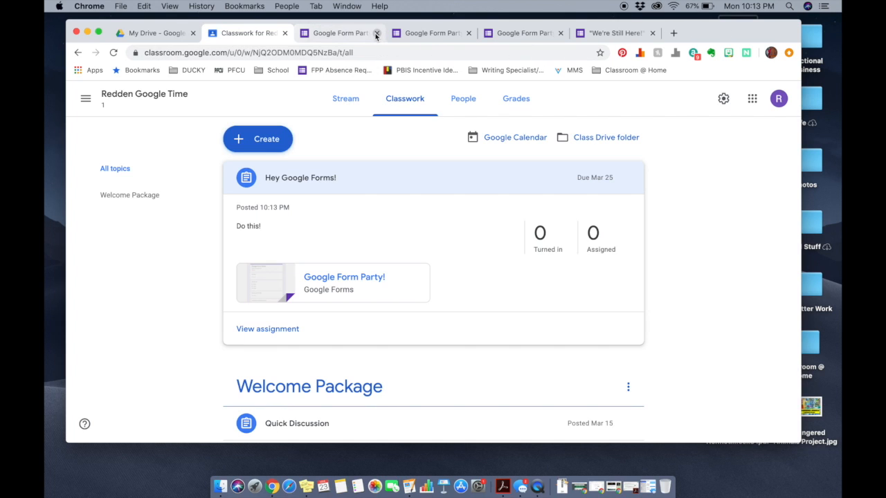
left_click(376, 35)
left_click(376, 34)
left_click(376, 34)
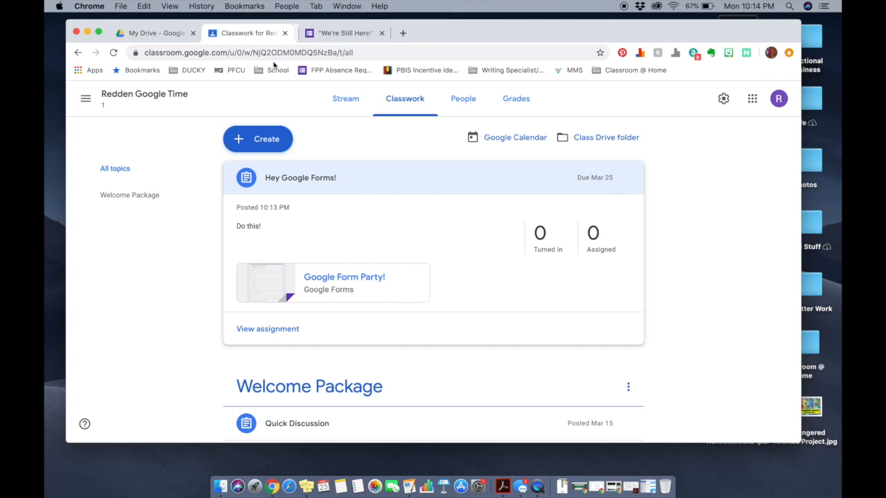
Switch to the "We're Still Here!" Assignment form, open its preview, and read through the questions to the end.
left_click(413, 35)
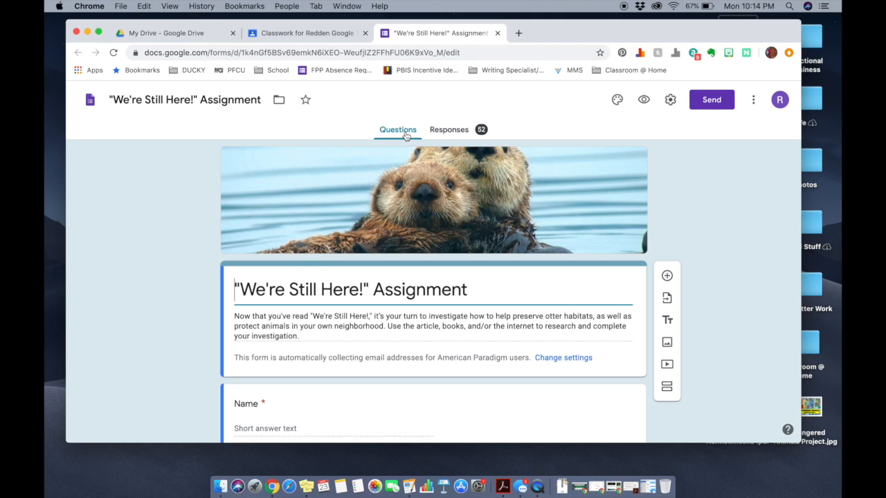
left_click(643, 100)
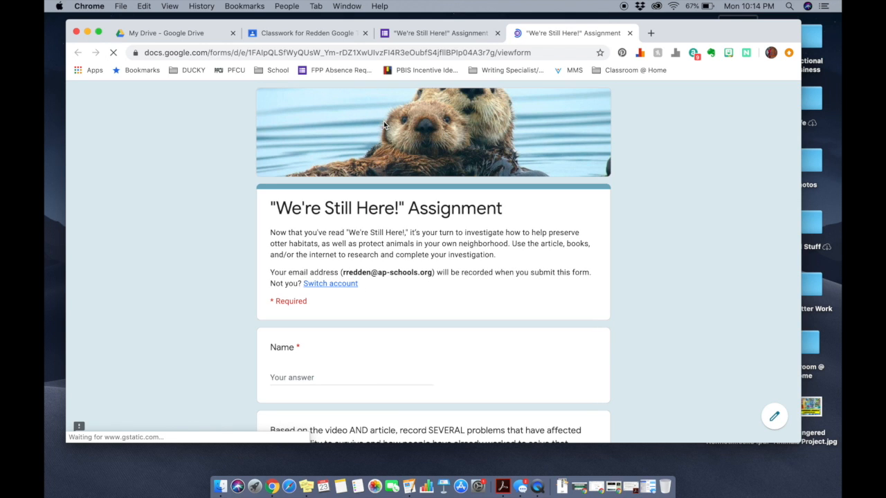
scroll(375, 271, "down", 3)
scroll(299, 362, "down", 10)
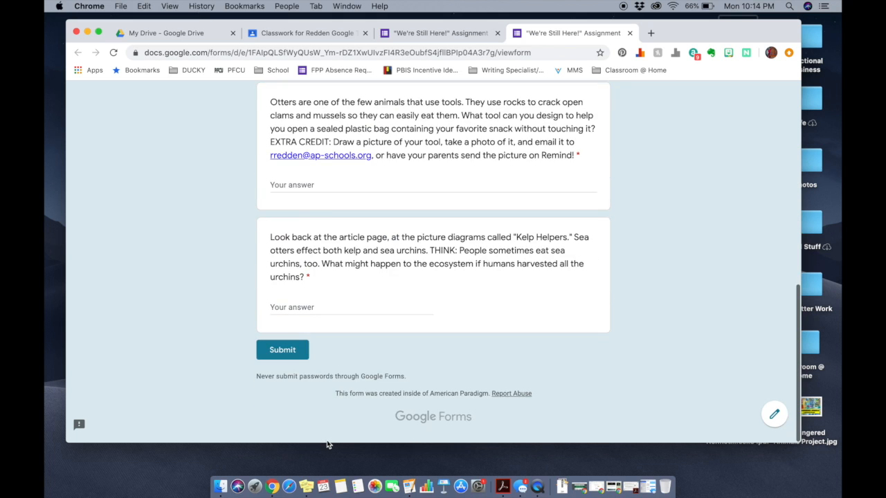
scroll(326, 440, "up", 2)
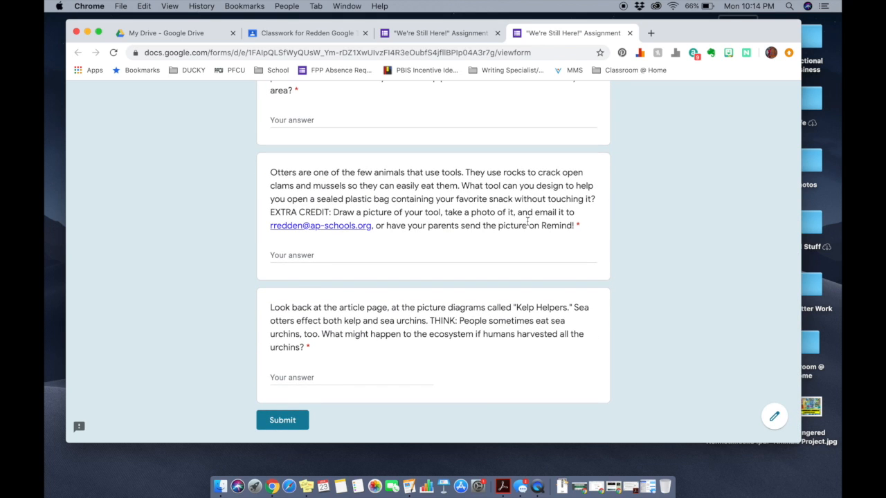
scroll(351, 235, "up", 15)
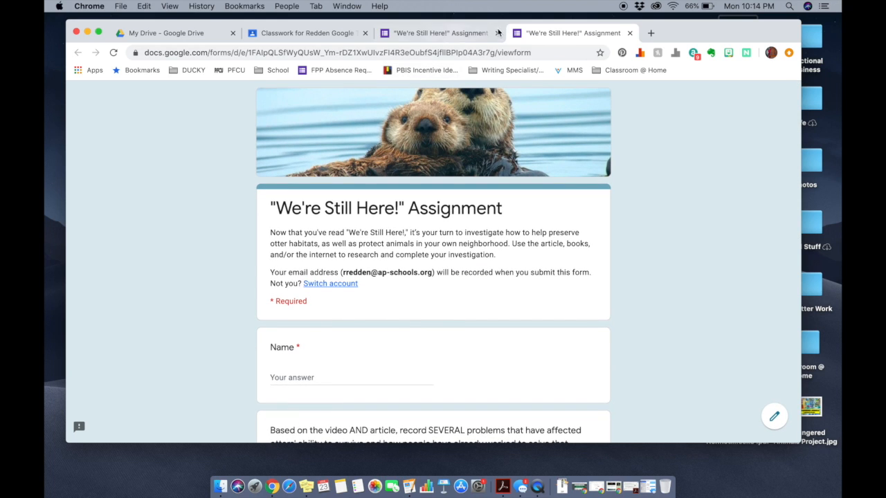
Return to the "We're Still Here!" form editor and examine its responses as a summary and by question for Name.
left_click(450, 33)
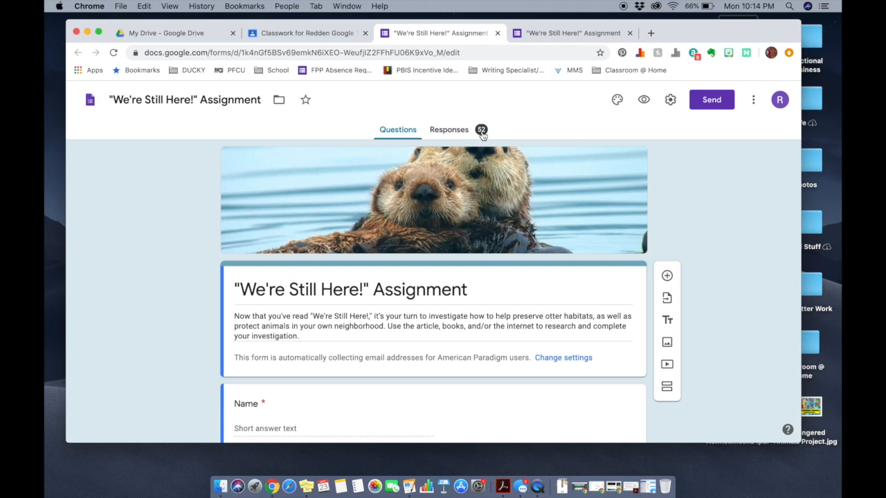
left_click(441, 132)
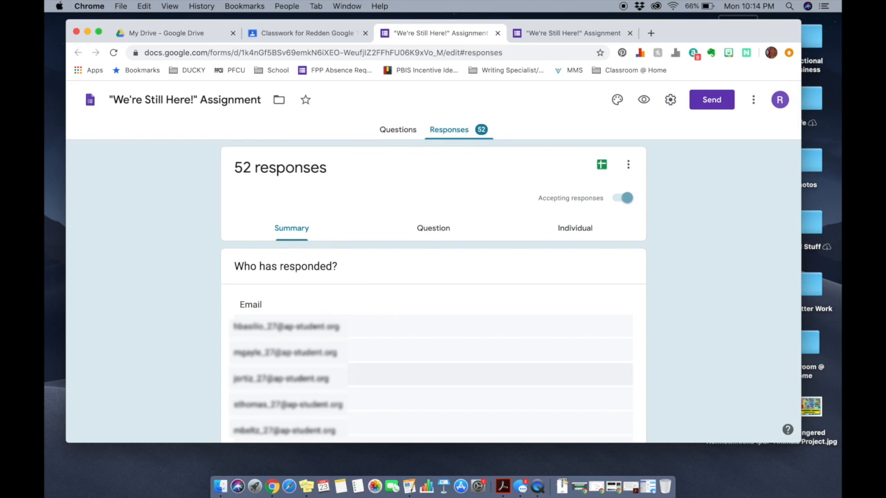
left_click(432, 232)
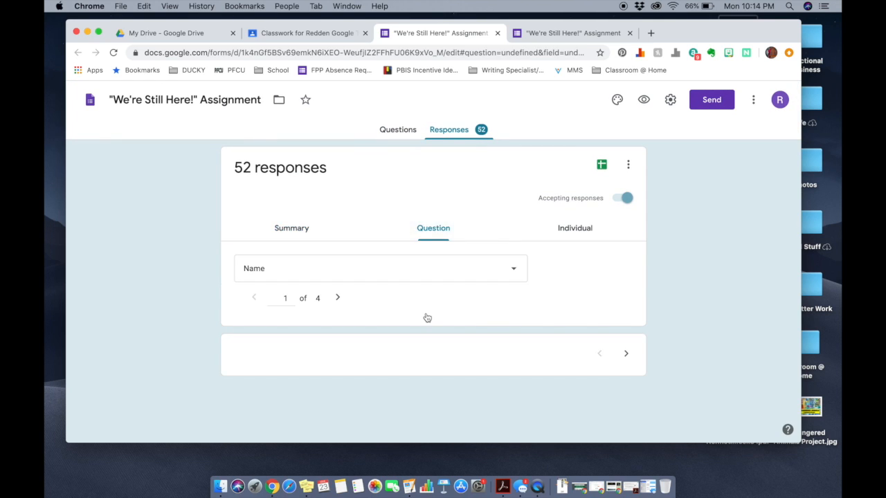
scroll(311, 415, "down", 5)
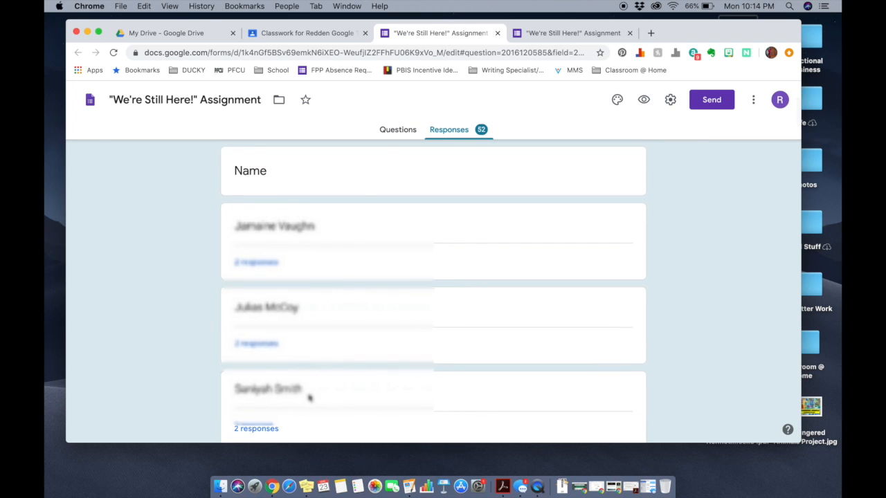
View the form's responses by individual student, and look through the list of respondents.
scroll(335, 399, "up", 5)
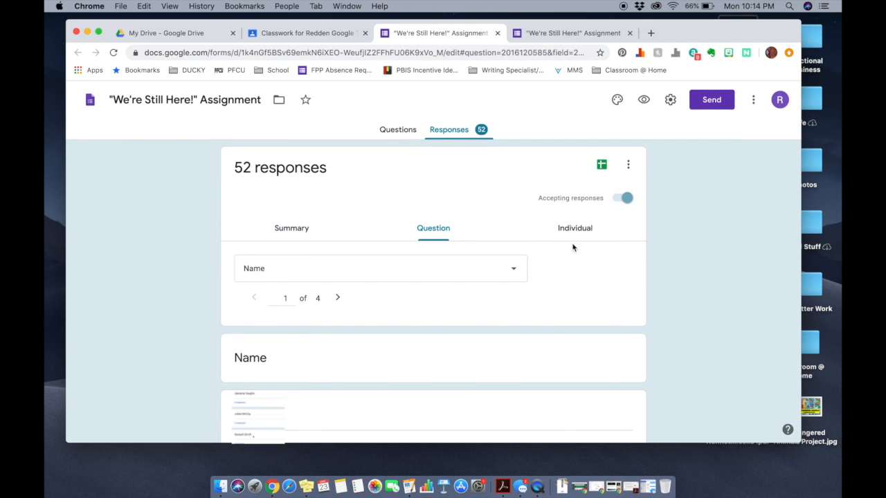
left_click(575, 227)
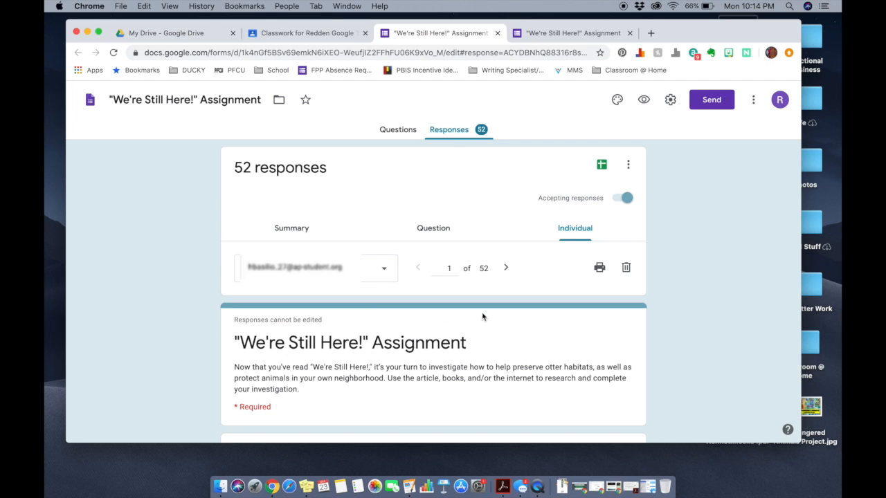
left_click(390, 271)
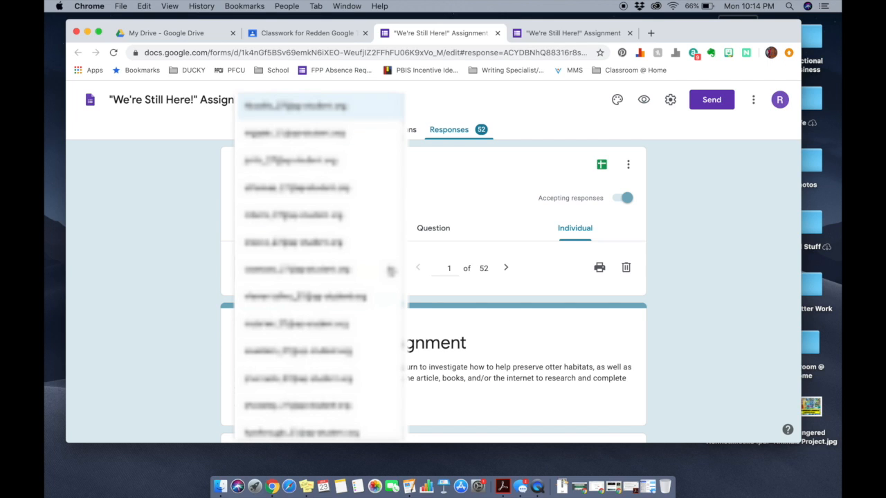
scroll(437, 113, "up", 1)
left_click(419, 123)
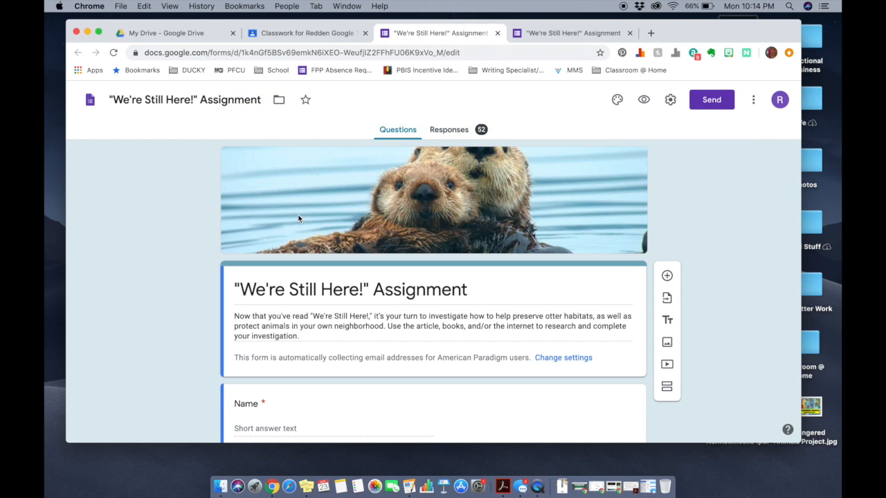
left_click(454, 130)
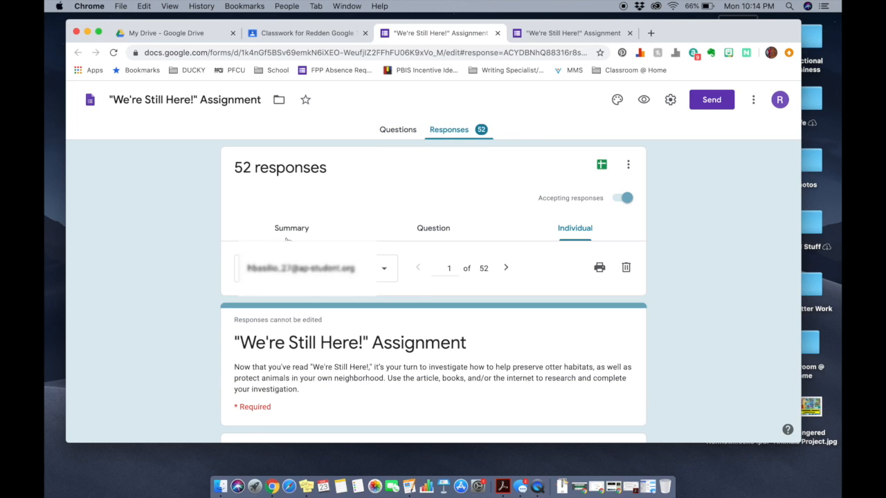
View the collected responses from the summary in Google Sheets, and switch back to the Redden Google Time classwork page in Google Classroom.
left_click(287, 239)
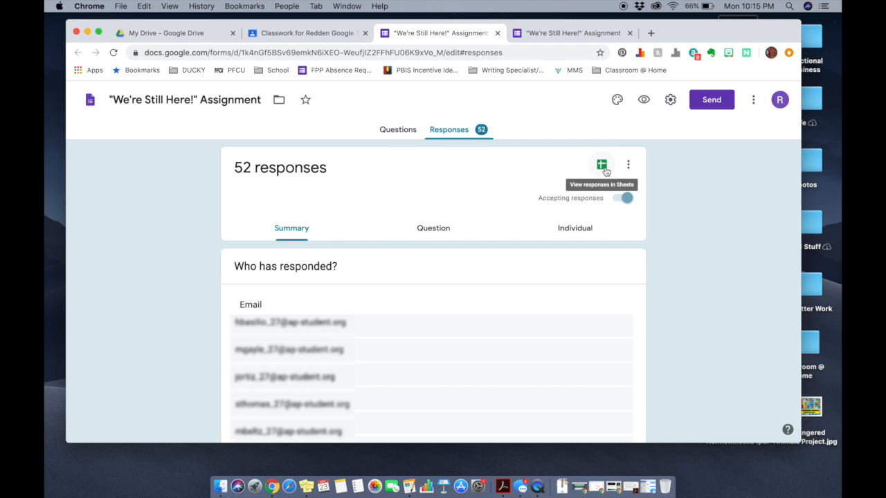
left_click(602, 165)
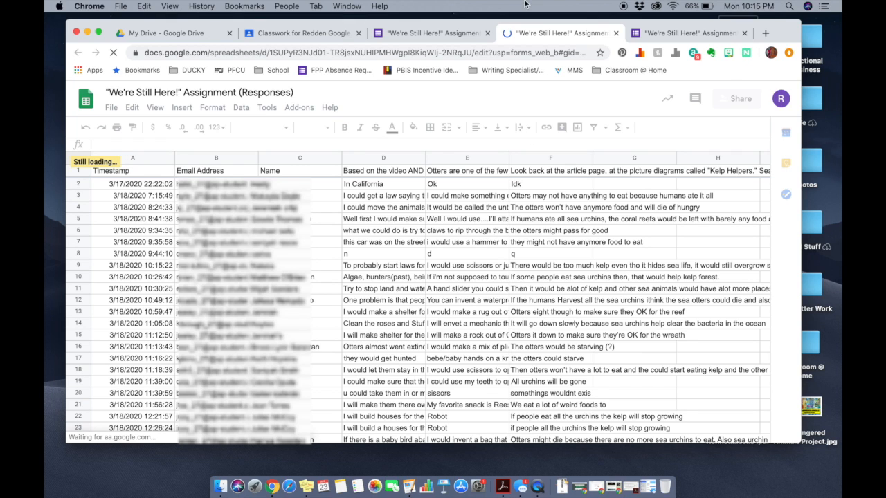
left_click(434, 39)
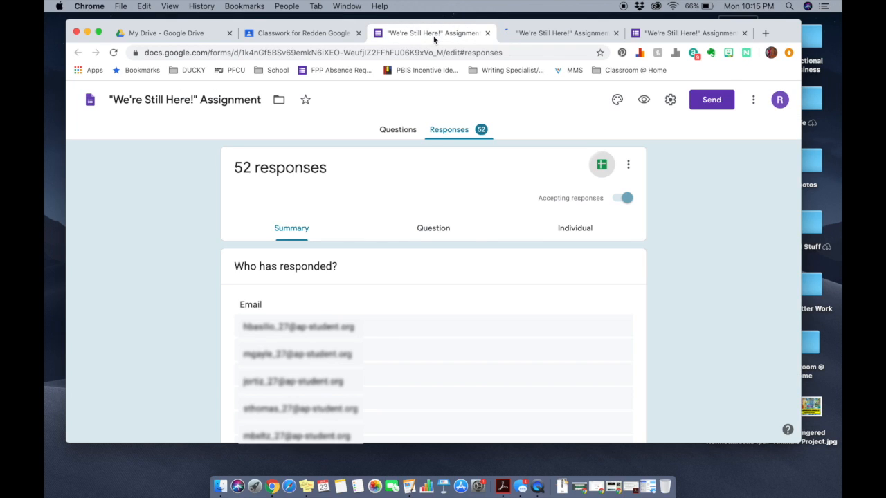
left_click(330, 40)
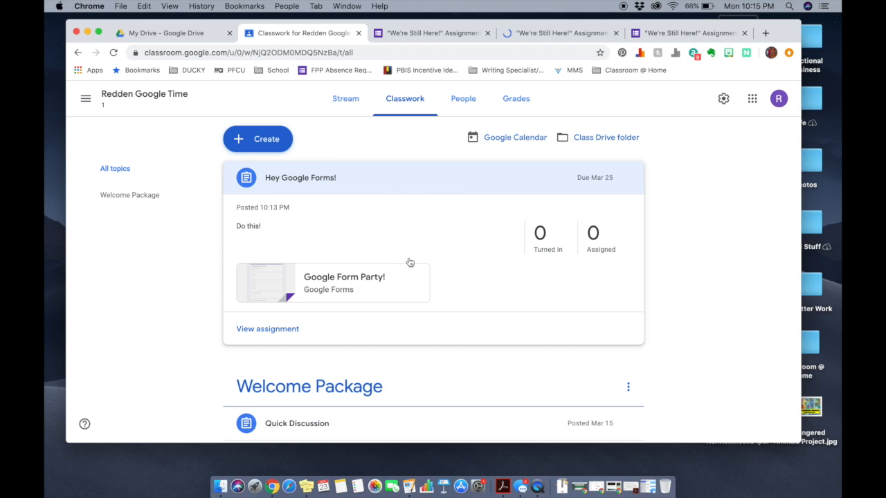